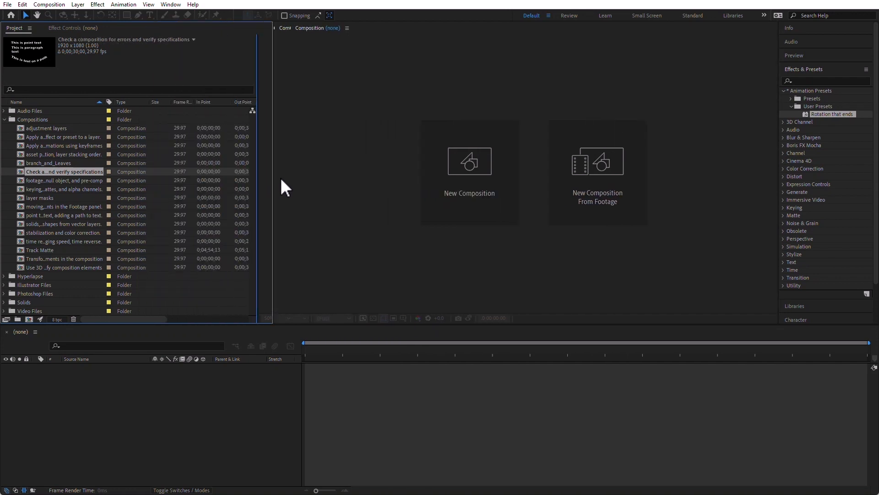
Widen the project's Name column and open the composition "Check a composition for errors and verify specifications".
drag(104, 102, 237, 112)
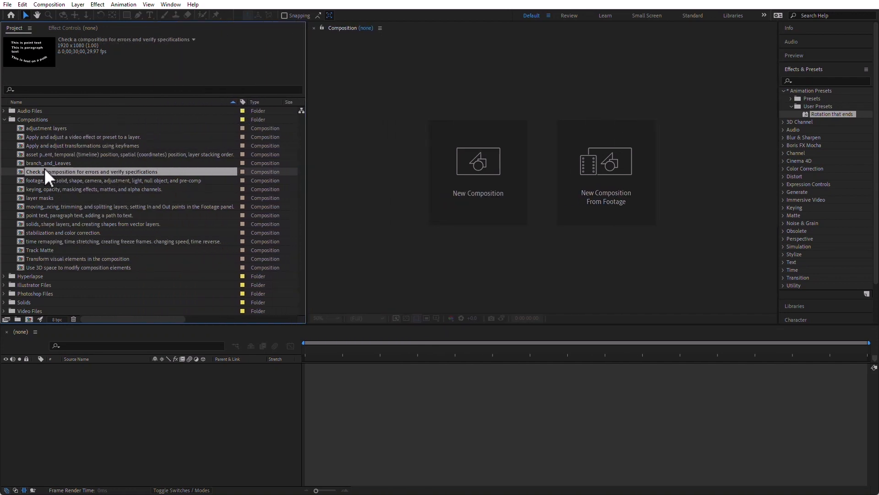
double_click(20, 169)
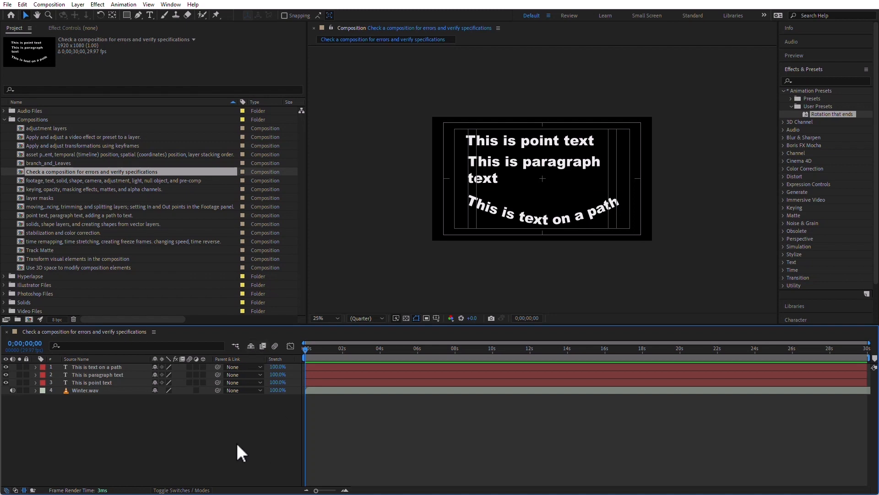
Mark the three text layers as shy, hide shy layers in the timeline, and show them again.
drag(155, 367, 155, 383)
click(251, 346)
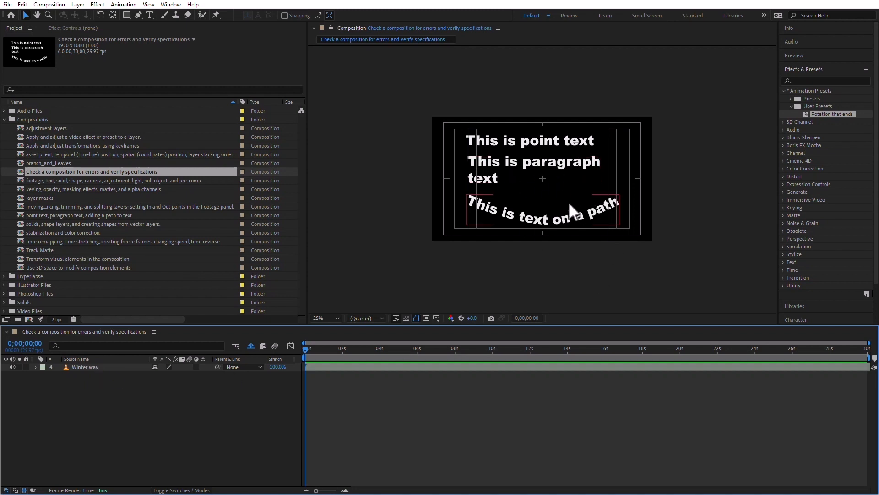
click(251, 346)
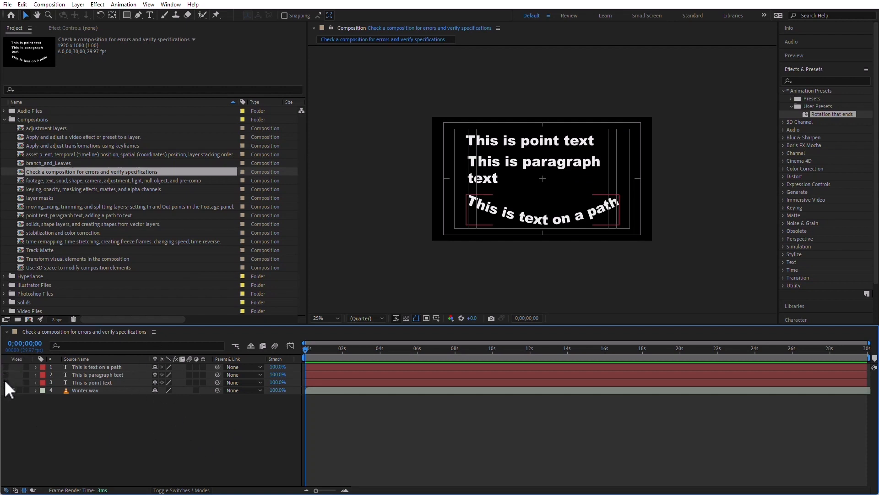
Toggle the visibility of the text layers off and back on to check what each layer contributes.
drag(5, 379, 6, 382)
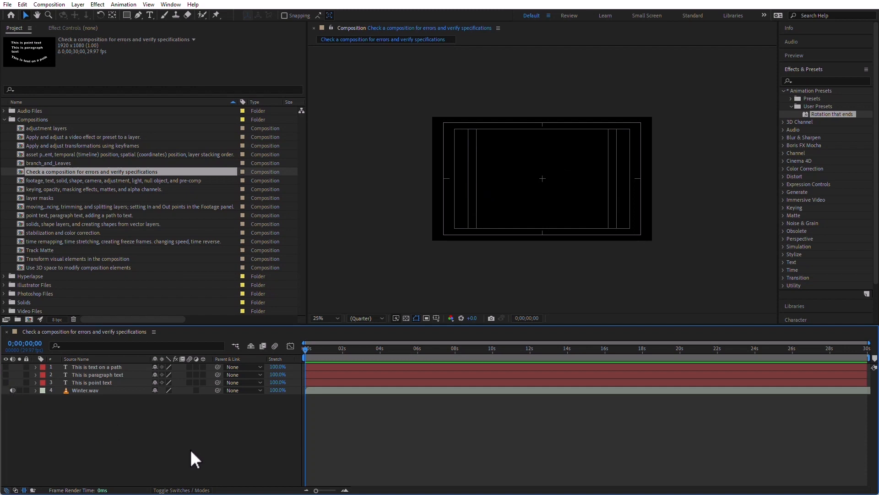
drag(5, 391, 4, 389)
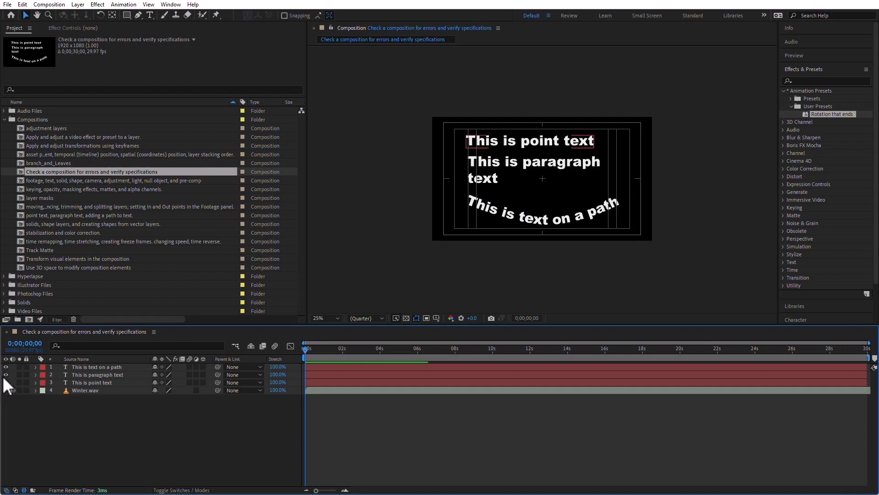
click(6, 367)
click(6, 367)
click(6, 374)
click(6, 375)
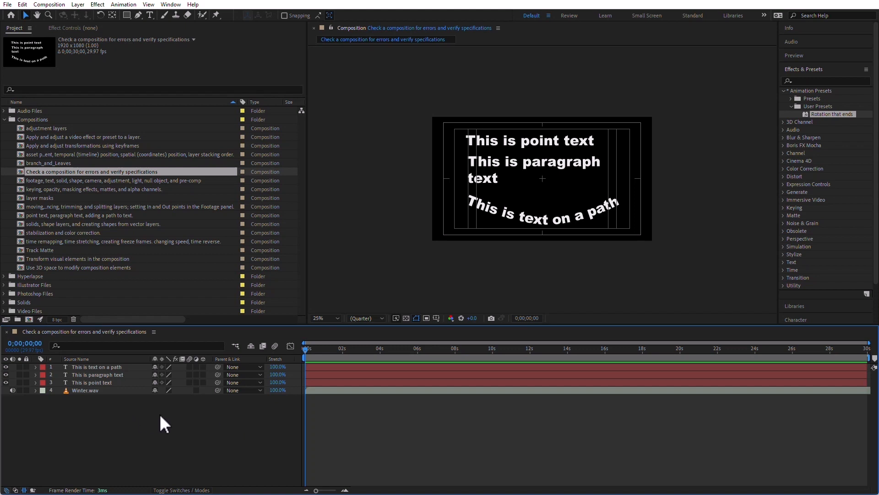
Reveal the modified properties of all four layers for review, collapse them again and clear the selection.
drag(159, 414, 75, 363)
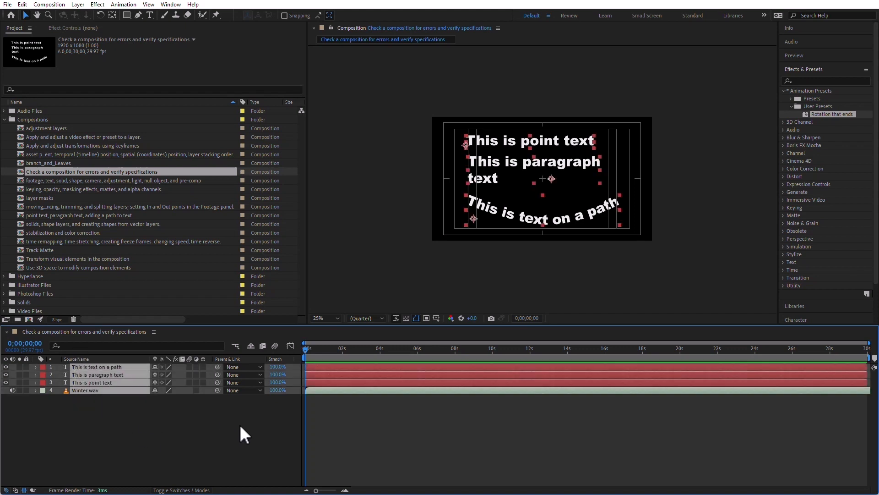
key(u)
key(u)
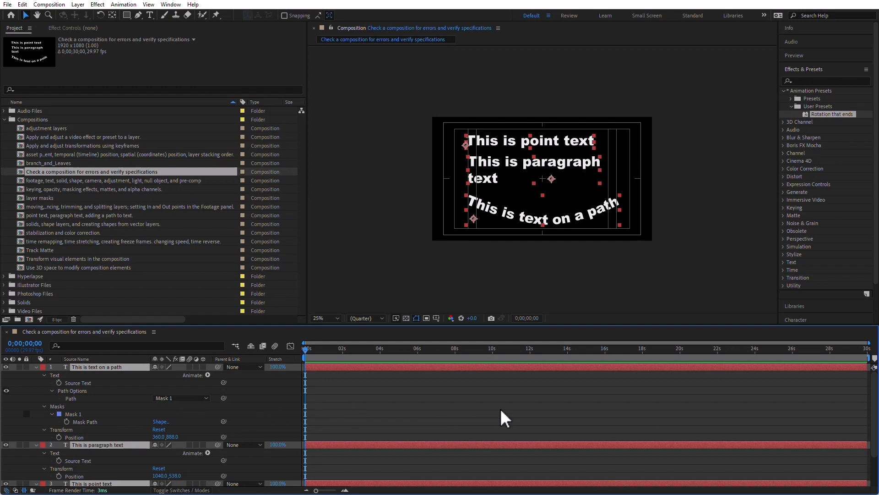
key(u)
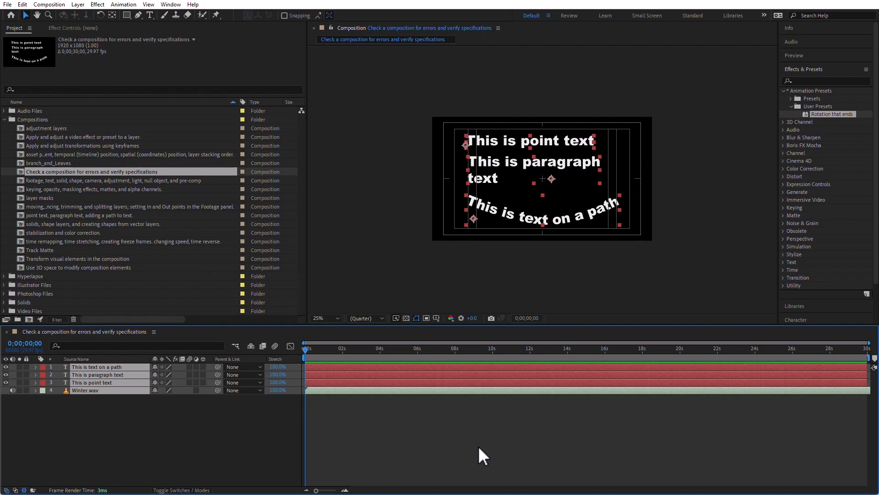
click(235, 452)
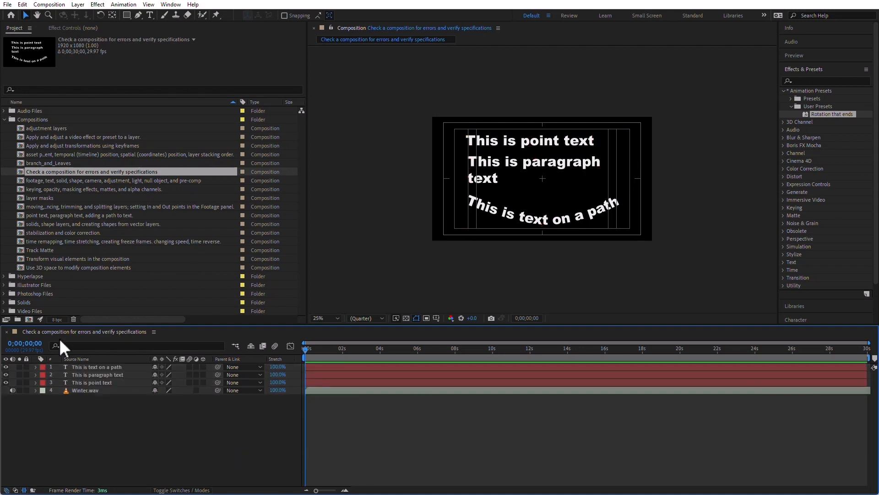
Select the Winter.wav layer and preview the composition's audio from the start for about four seconds.
click(96, 390)
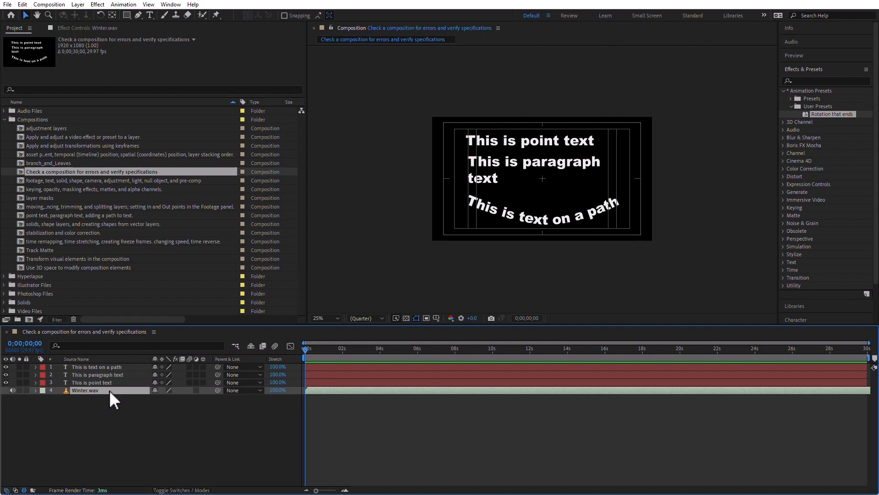
key(space)
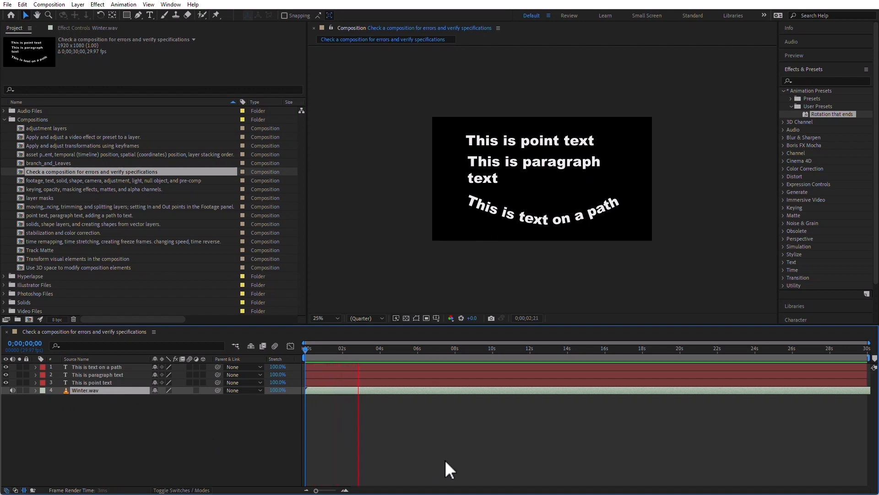
key(space)
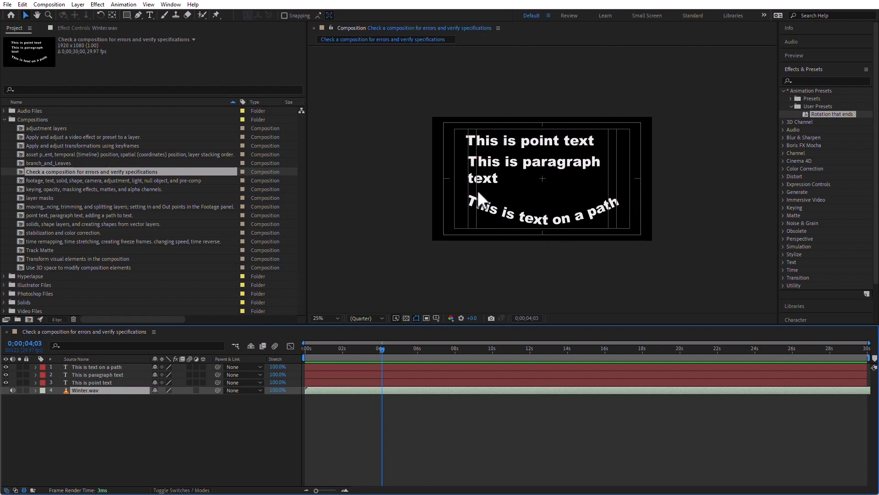
Keyframe First Margin in the path options of the "This is text on a path" layer at 0;00;04;03 with value 403.
click(86, 368)
click(37, 367)
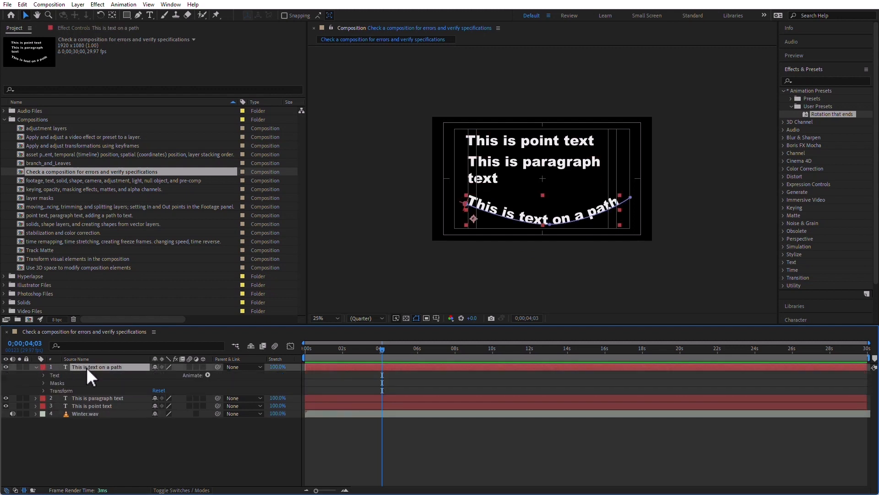
click(44, 375)
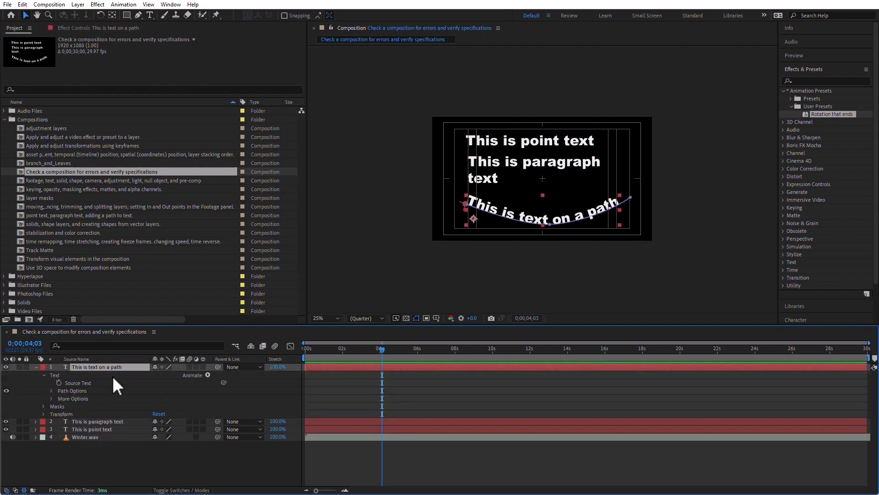
click(51, 390)
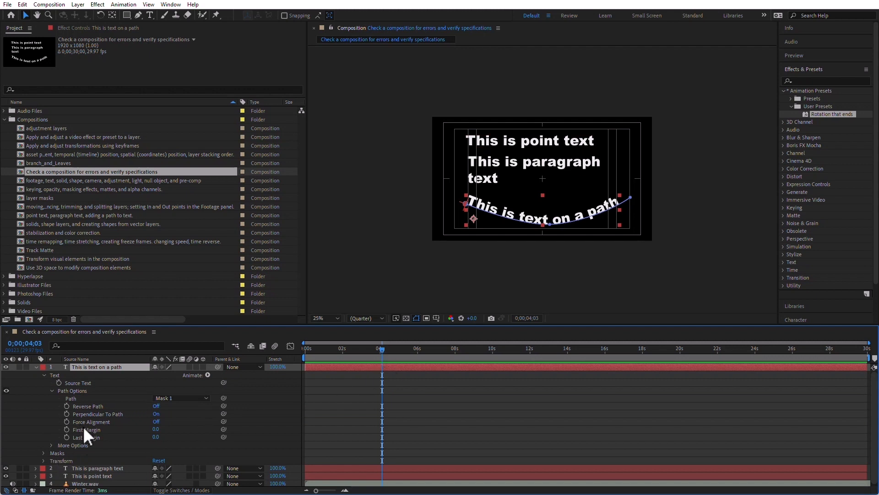
click(67, 430)
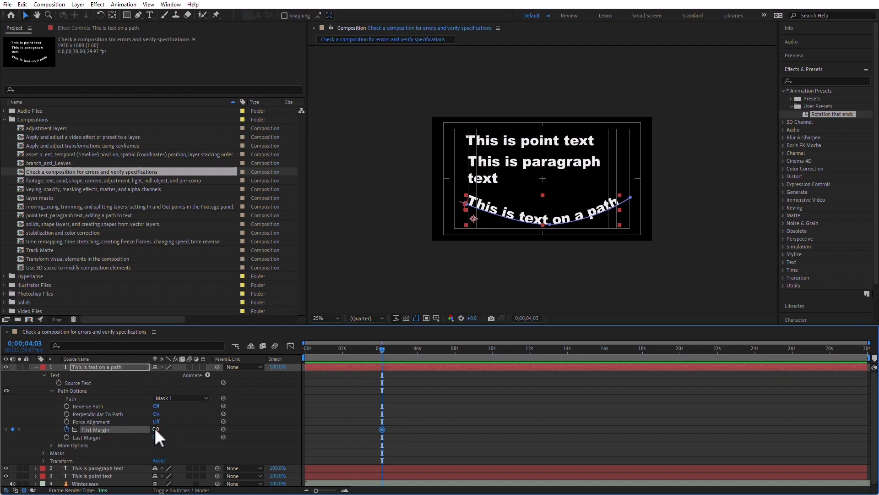
drag(155, 428, 380, 464)
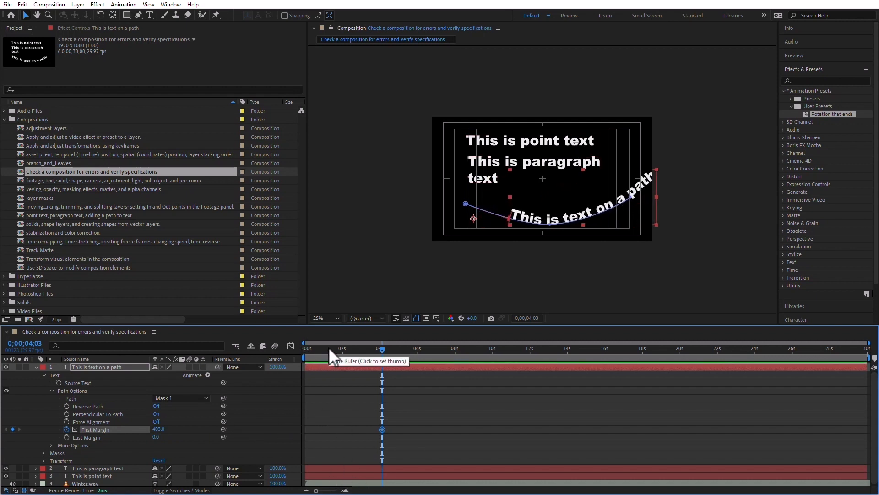
Add a First Margin keyframe of -276 at 0;00;00;15 on the text-on-a-path layer.
drag(318, 347, 314, 349)
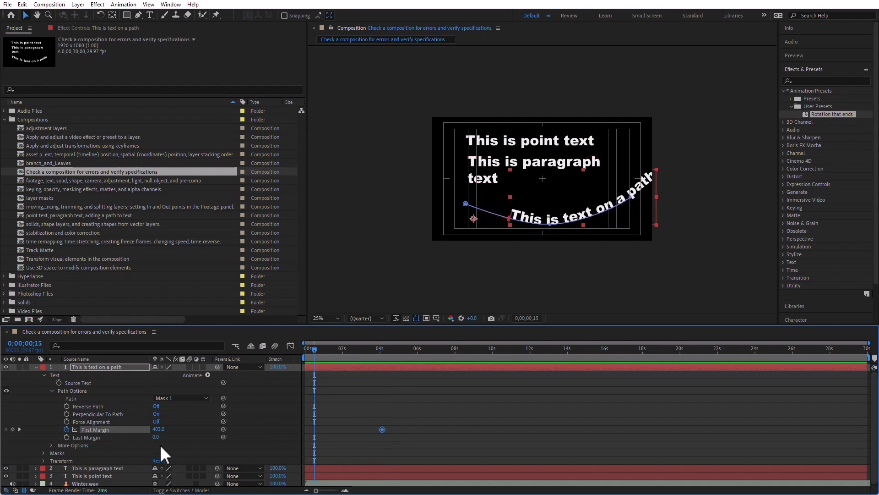
drag(158, 429, 46, 428)
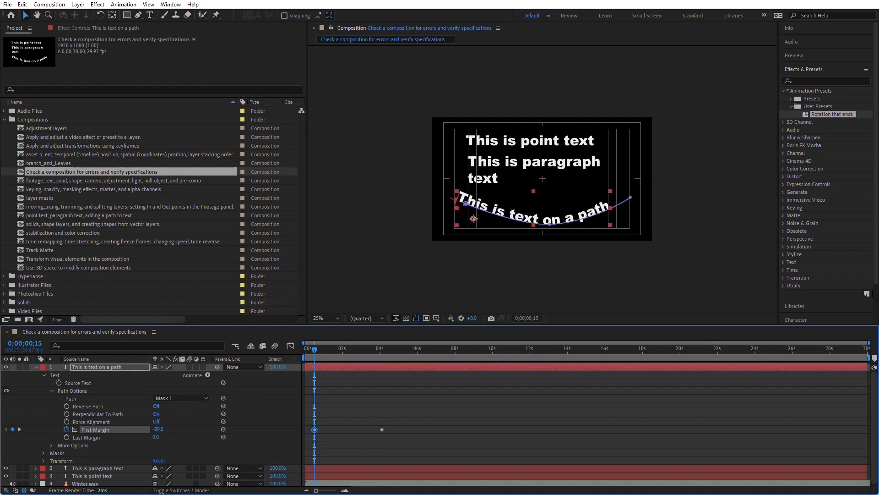
drag(161, 435, 87, 445)
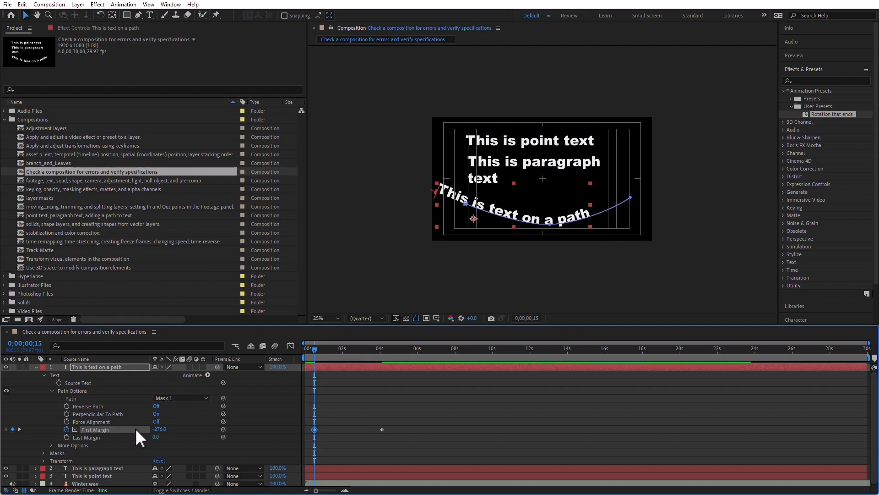
Apply Easy Ease to both First Margin keyframes and clear the selection.
click(126, 429)
click(130, 5)
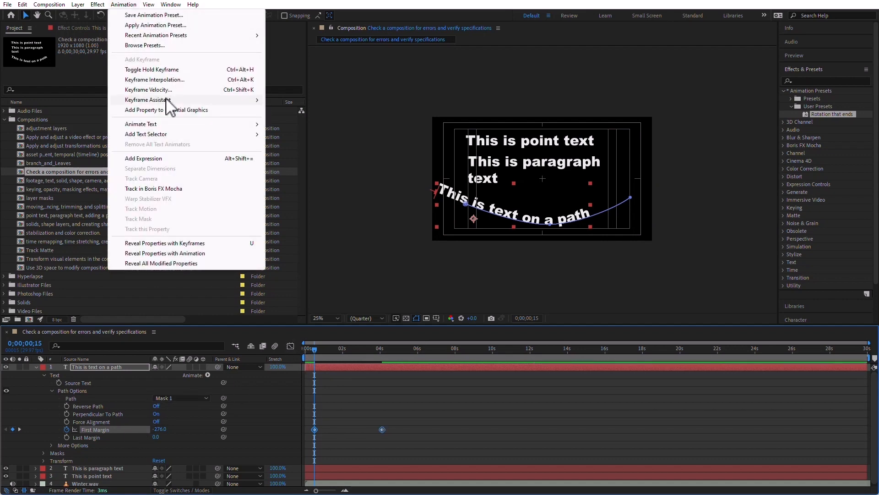
mouse_move(168, 103)
click(354, 132)
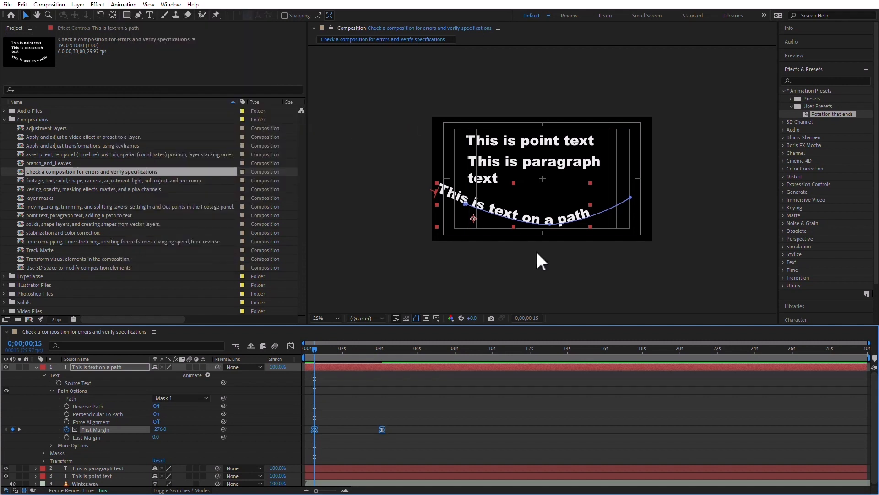
click(488, 425)
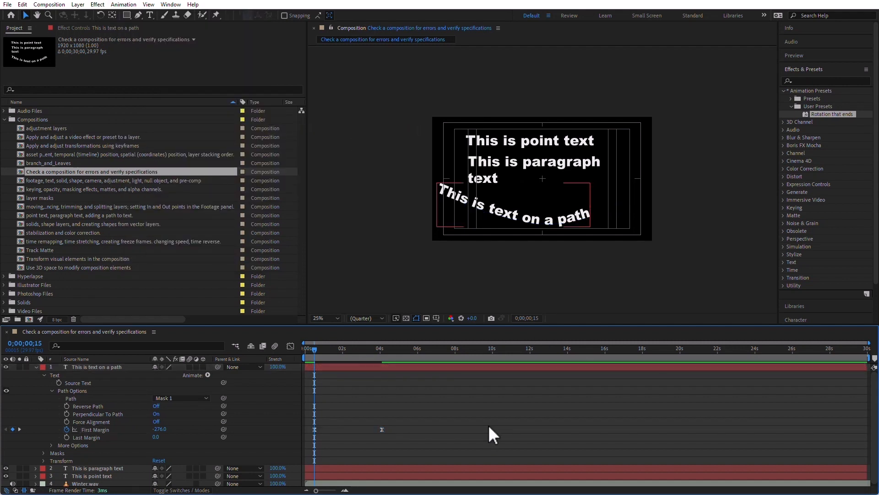
Show only the keyframed properties of the text-on-a-path layer and preview its animation from the start of the composition.
key(Home)
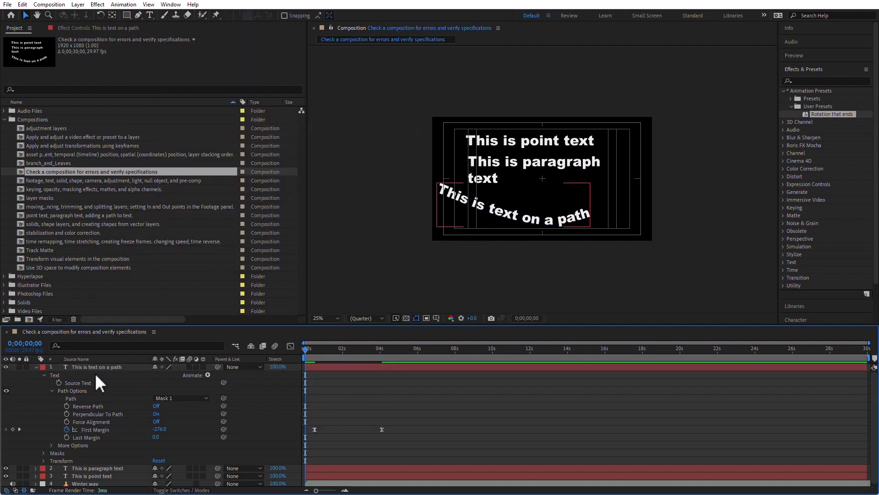
click(107, 367)
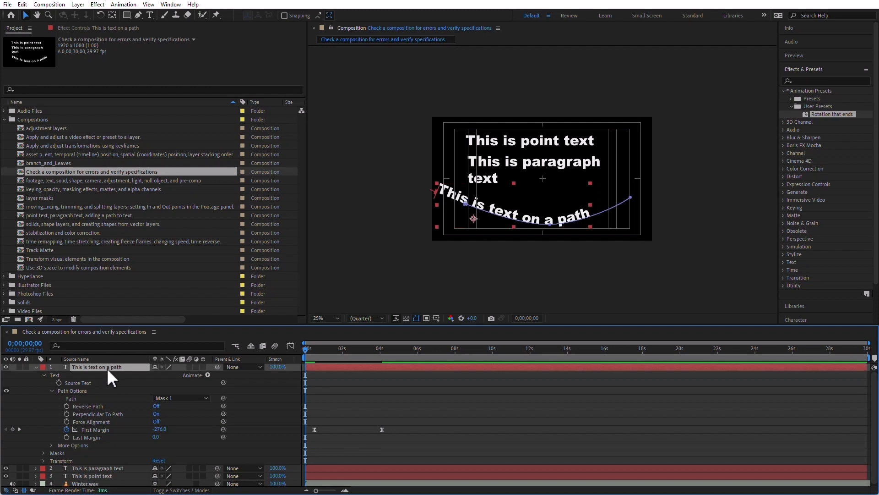
key(u)
click(360, 455)
key(space)
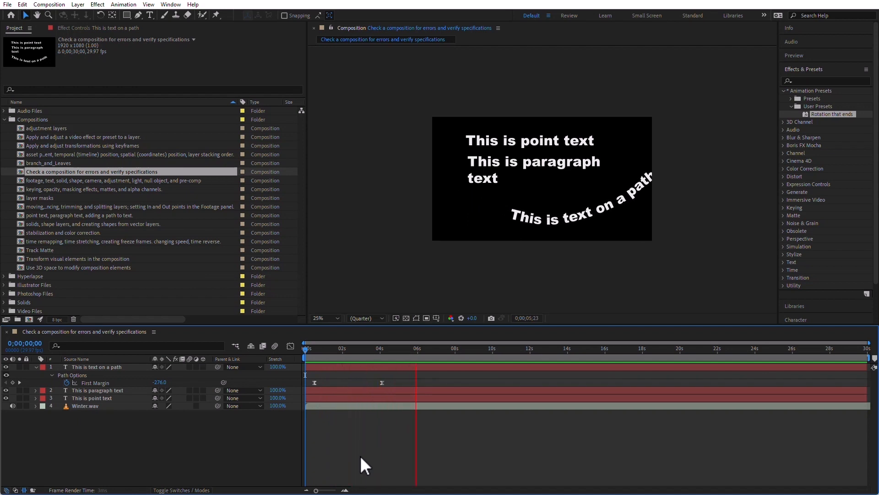
key(space)
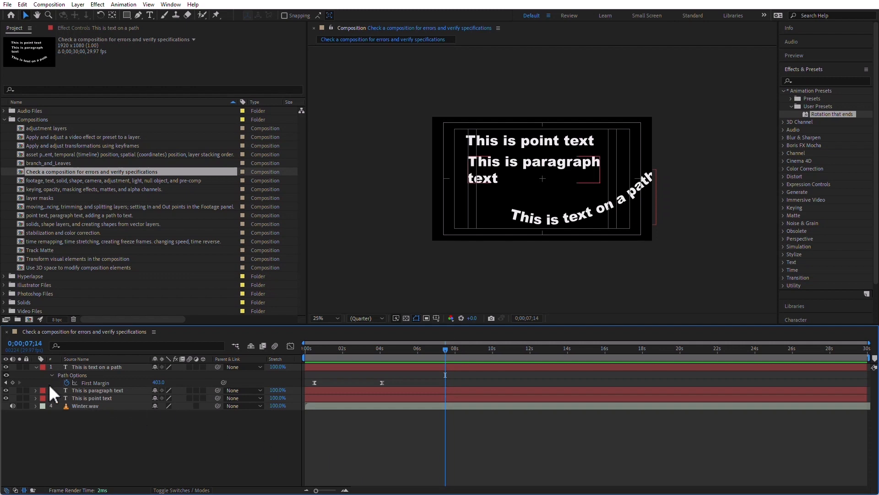
Add a Position text animator to the "This is point text" layer with a vertical offset of about -312, moving the text above the frame.
click(65, 399)
click(35, 398)
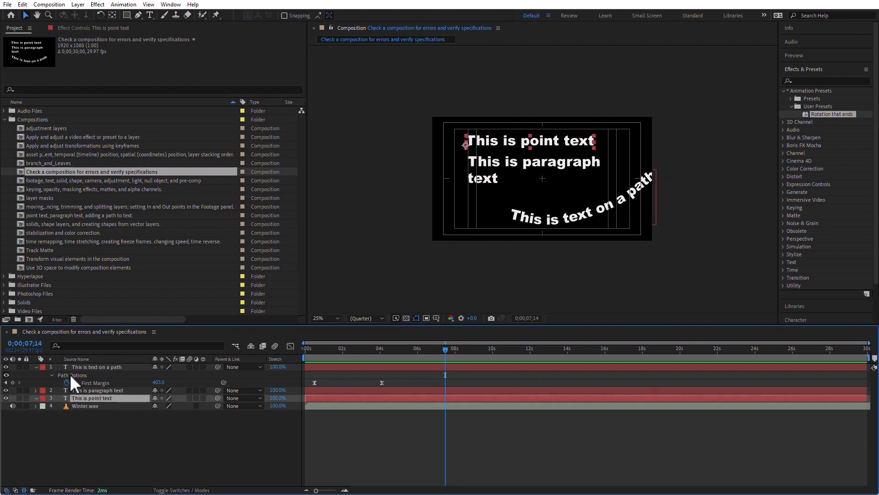
click(208, 406)
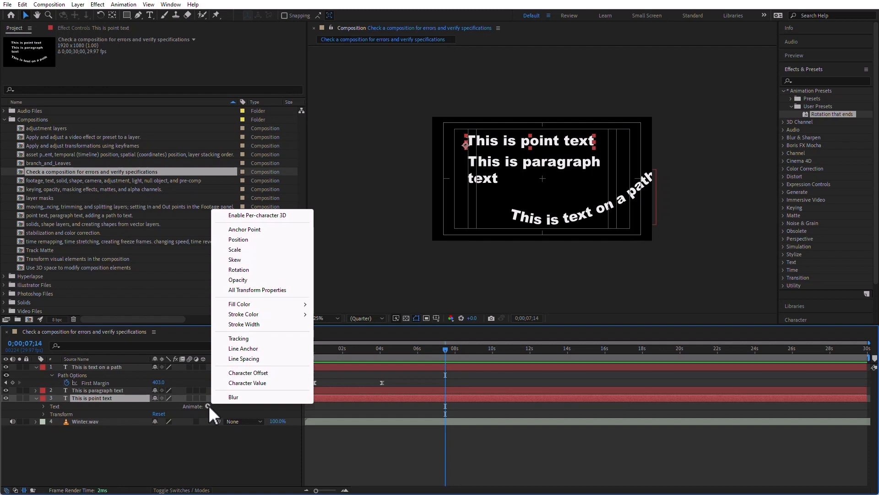
click(279, 239)
drag(163, 453, 11, 466)
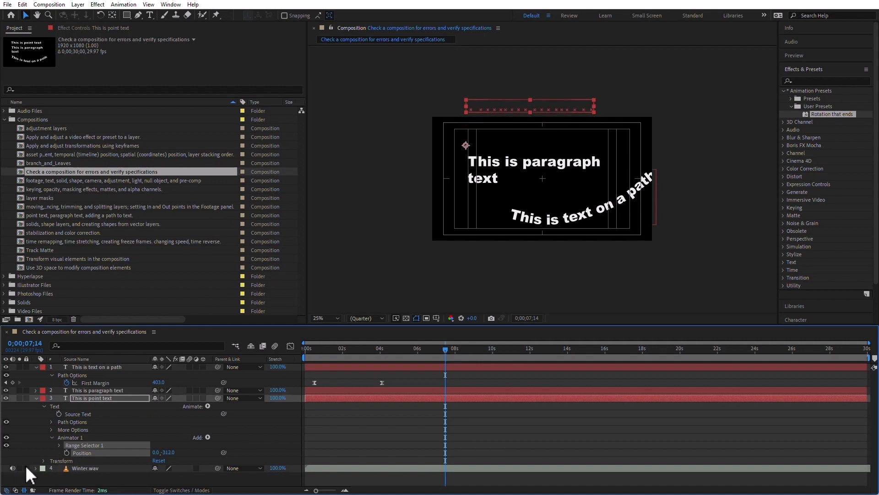
Keyframe the point text's Range Selector Start at 0% at 0;00;07;14 and 99% at 0;00;09;28.
click(59, 446)
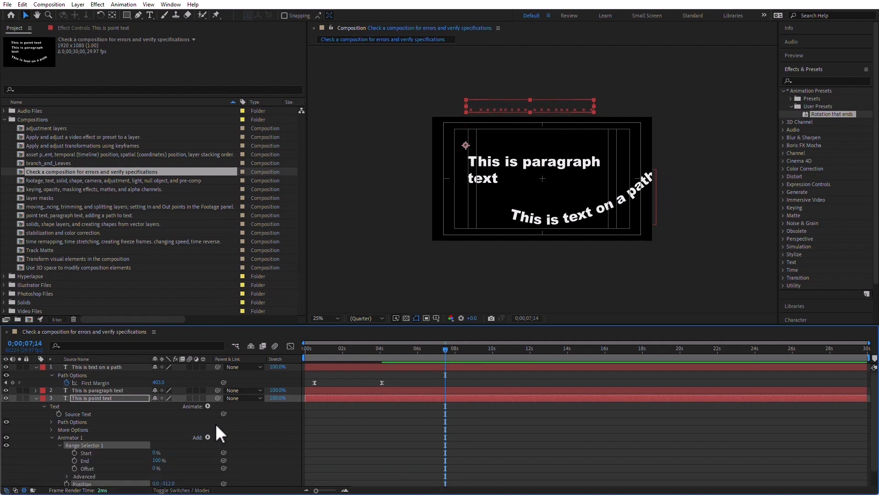
click(75, 453)
click(491, 351)
click(154, 452)
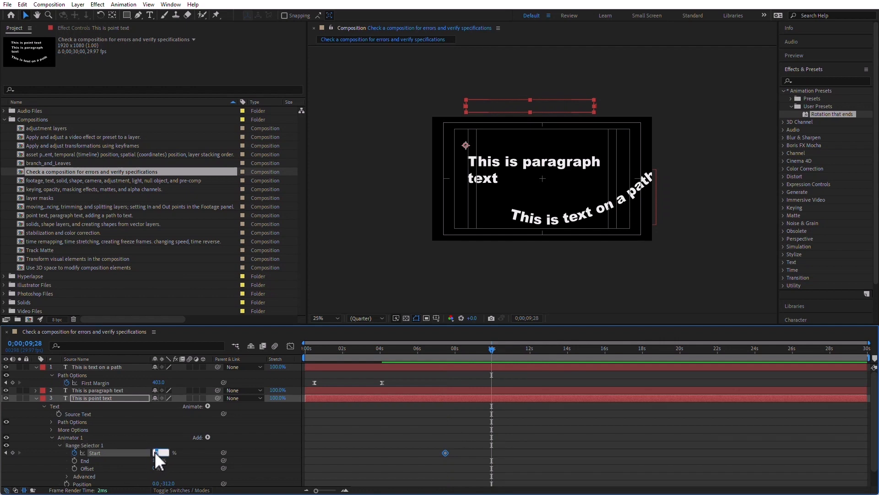
text(100)
key(Return)
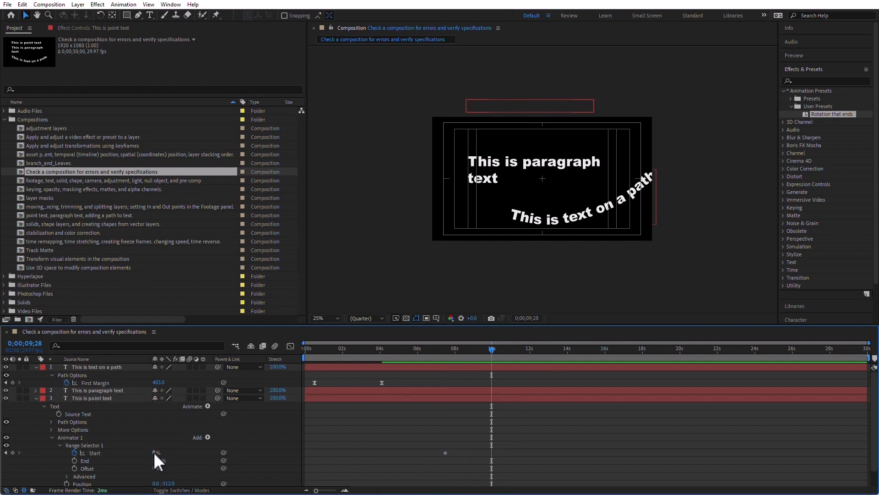
click(439, 443)
Apply Easy Ease to both Range Selector Start keyframes and preview the animation from the start of the composition.
click(306, 350)
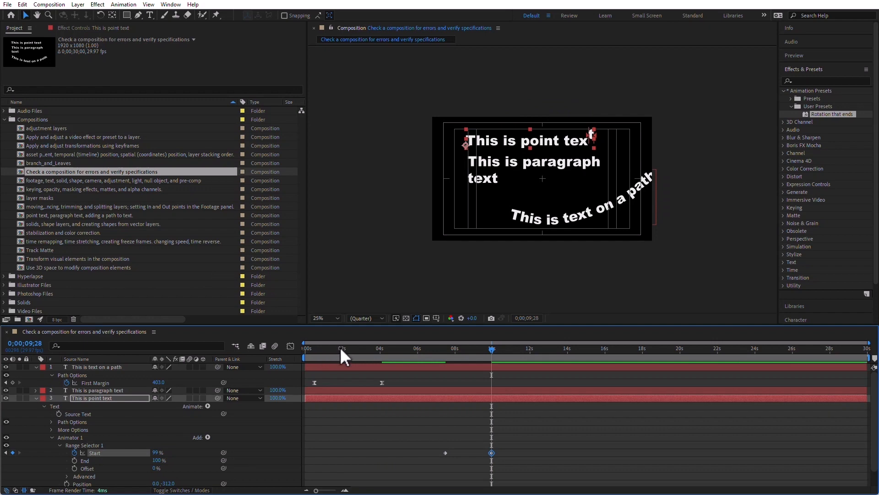
click(97, 453)
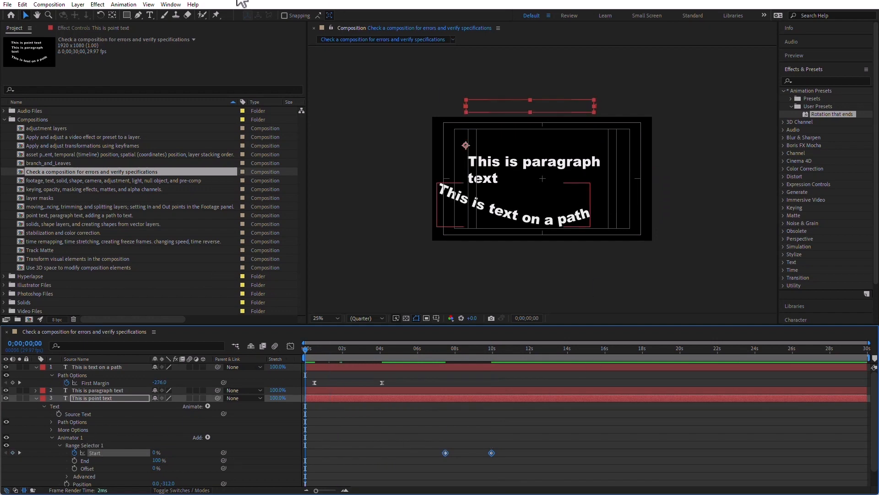
click(131, 6)
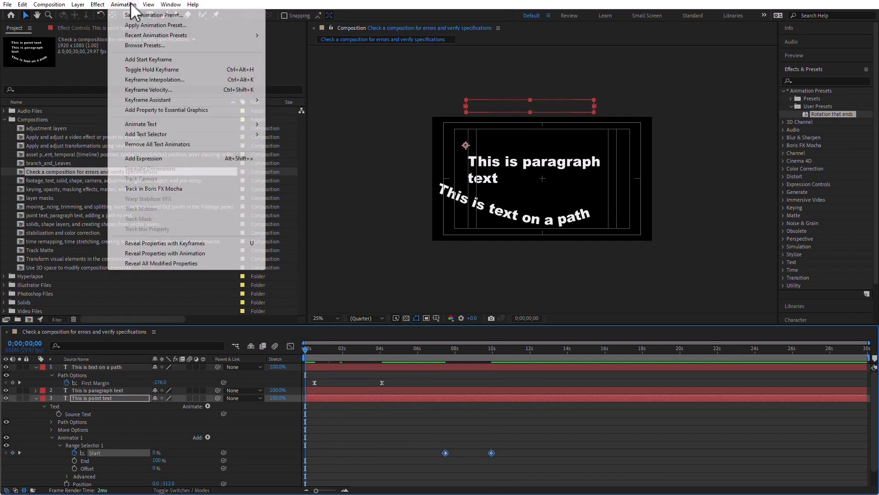
mouse_move(183, 100)
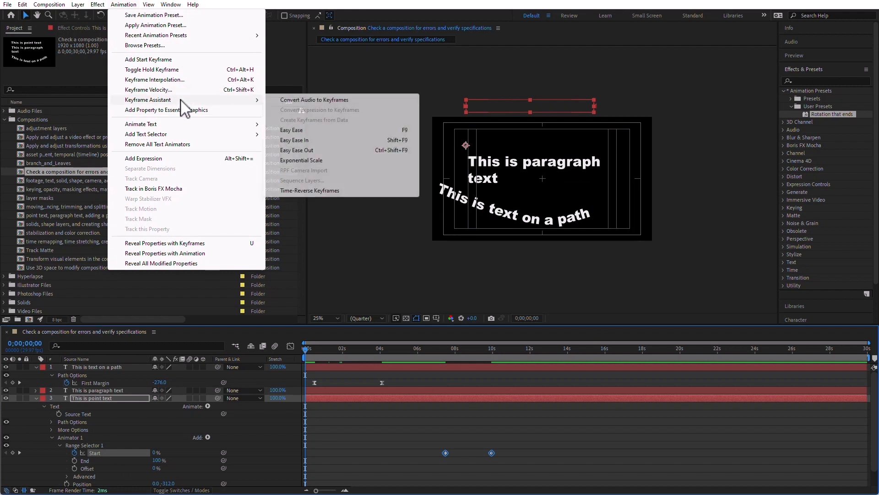
click(357, 132)
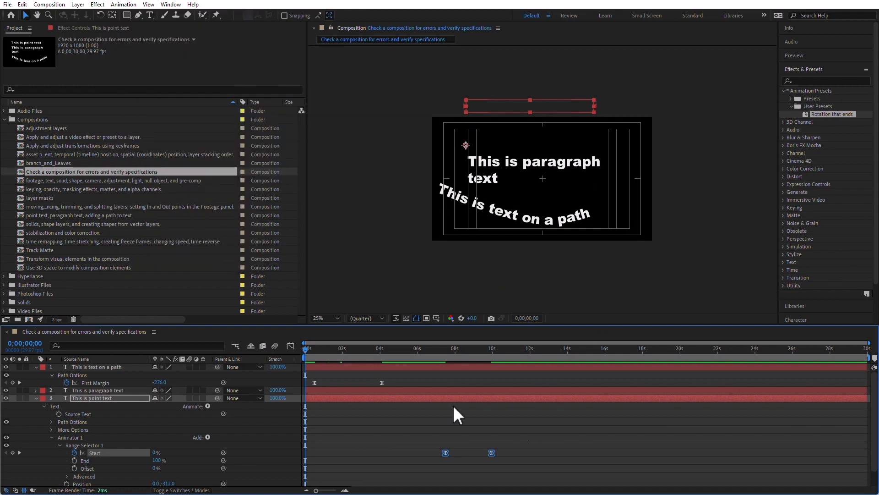
click(355, 442)
key(space)
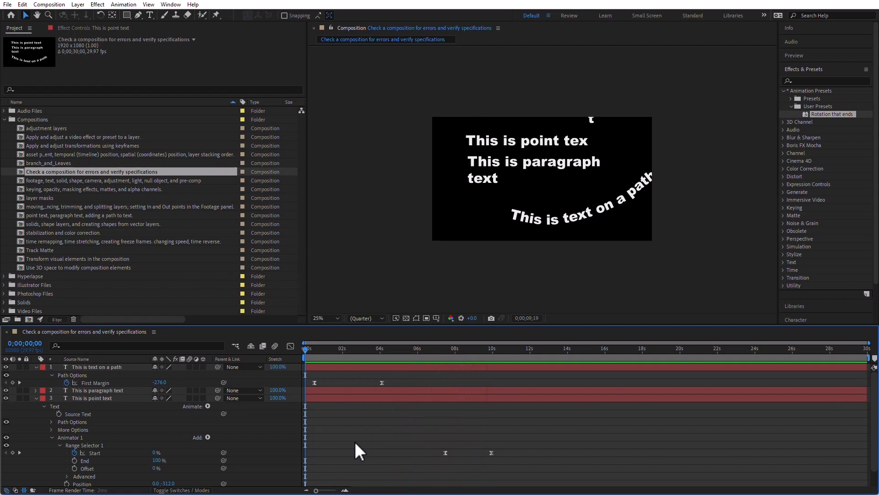
key(space)
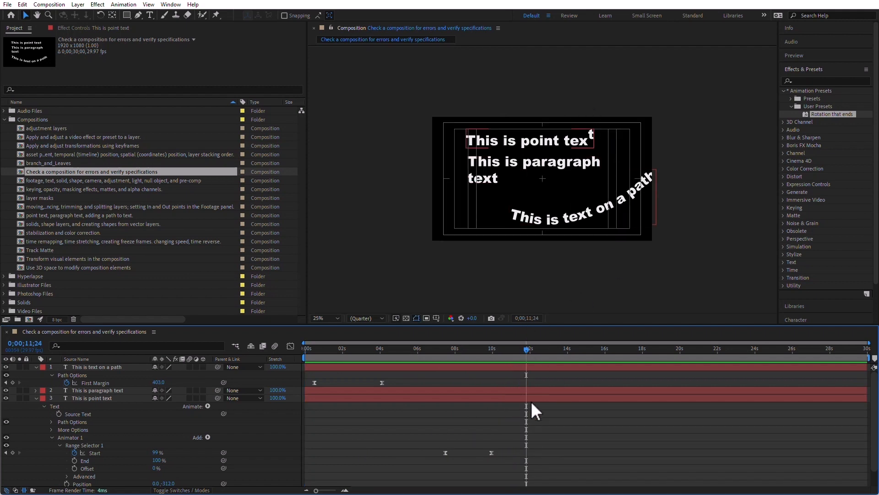
Set the Start keyframe at 0;00;09;28 to 100% and preview the point text animation from about 0;00;07;17.
key(j)
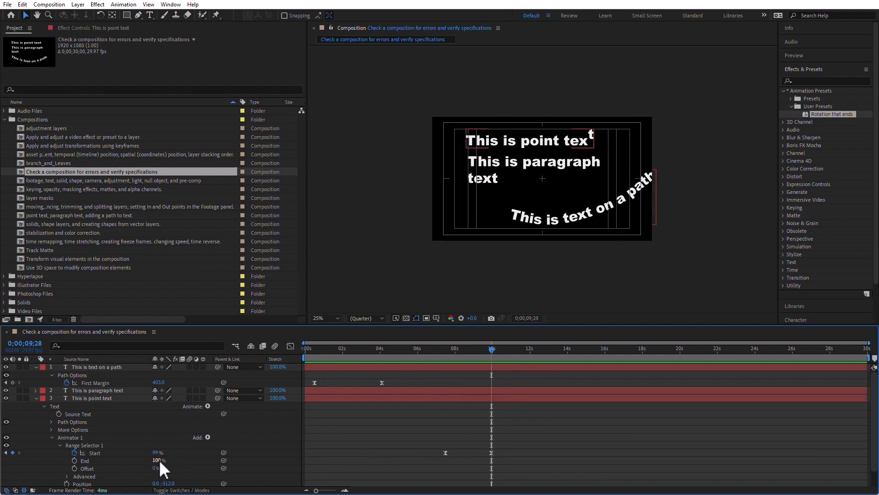
drag(156, 450, 323, 472)
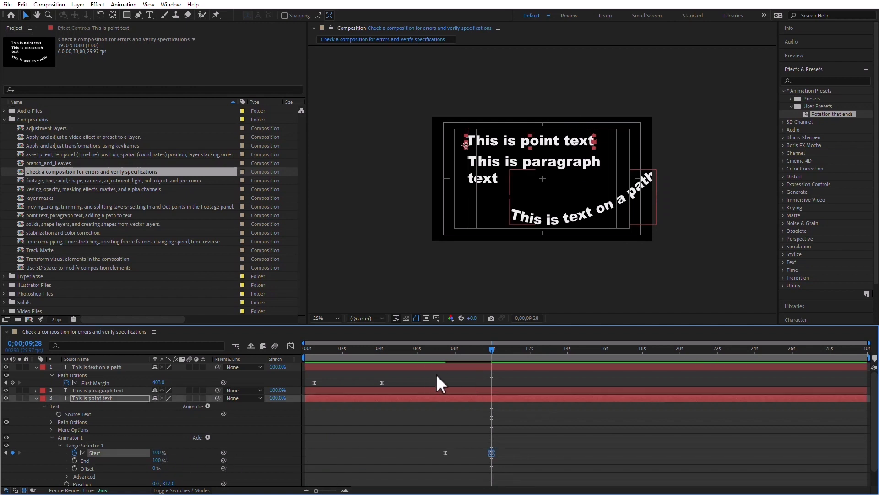
click(447, 346)
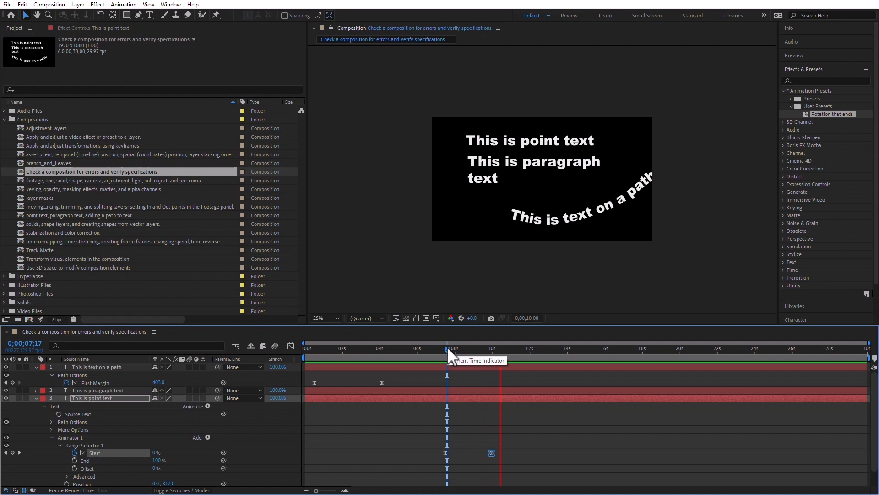
key(space)
Move the second Range Selector Start keyframe to 0;00;10;28 and clear the selection.
click(510, 348)
drag(491, 452, 514, 455)
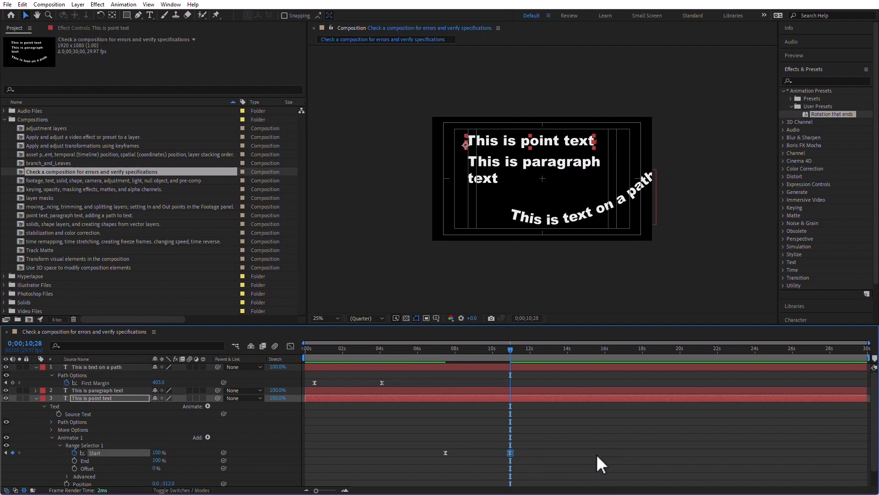
click(597, 454)
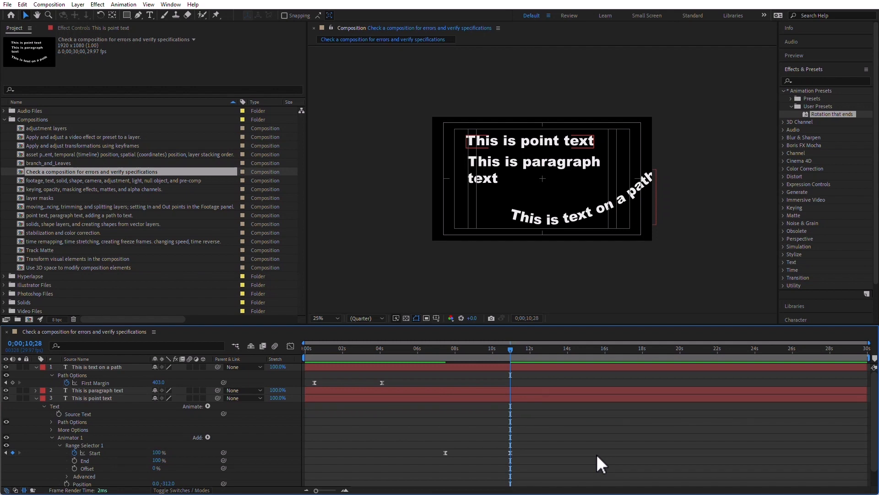
Dock the audio meters between the project and composition views and play the composition from the start to monitor its sound.
drag(329, 349, 246, 356)
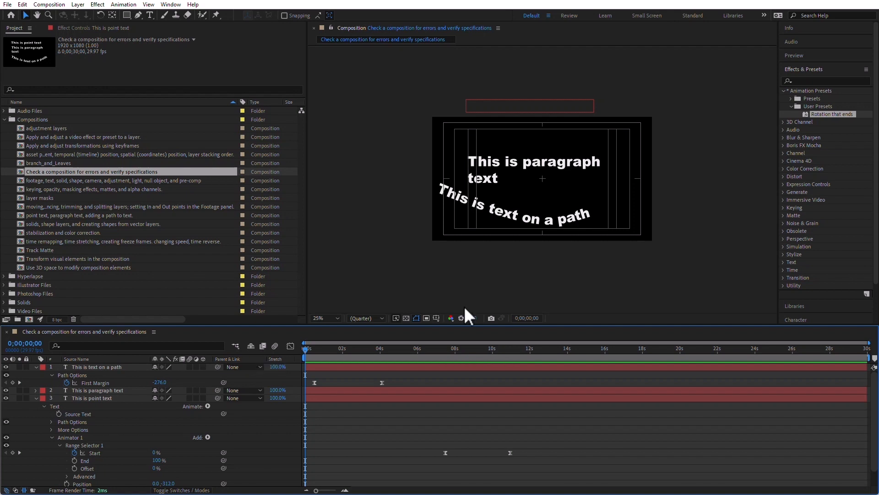
click(792, 42)
drag(792, 41, 297, 169)
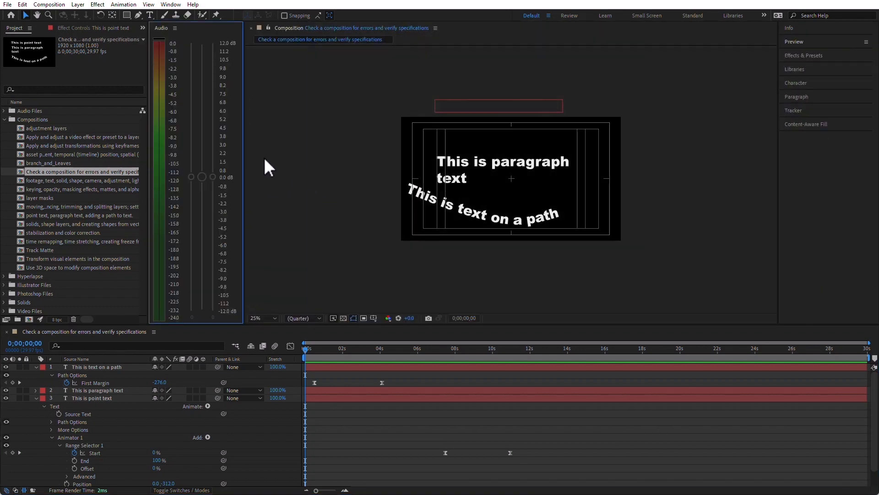
click(273, 353)
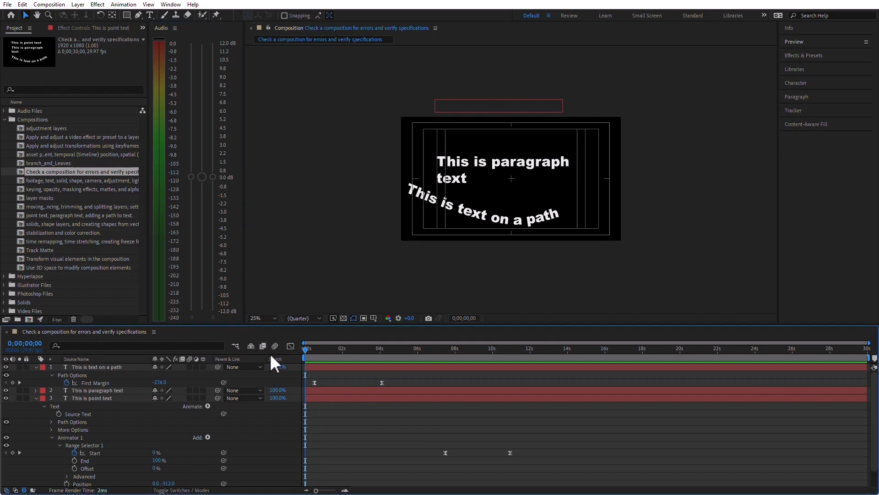
key(space)
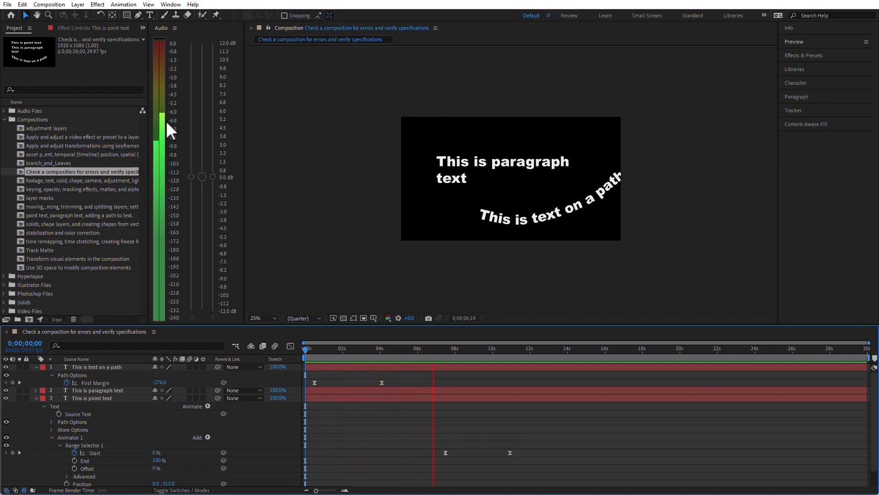
key(space)
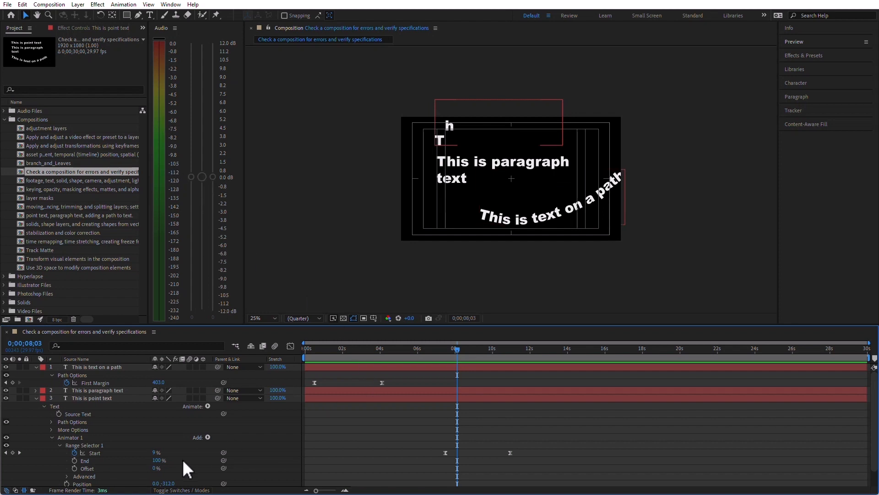
Try raising the Winter.wav layer's left level to about 6.4 dB and right level to about 6.7 dB during playback.
scroll(192, 461, down, 1)
click(87, 482)
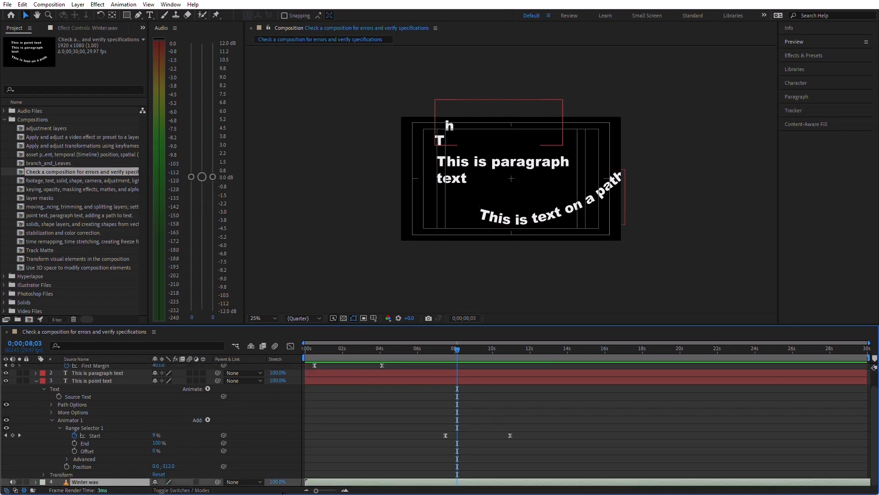
key(space)
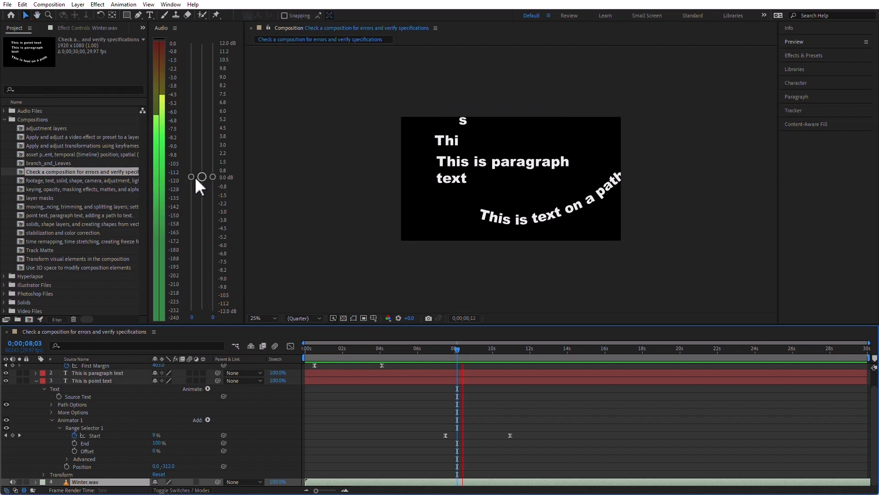
drag(191, 176, 193, 103)
drag(202, 157, 201, 141)
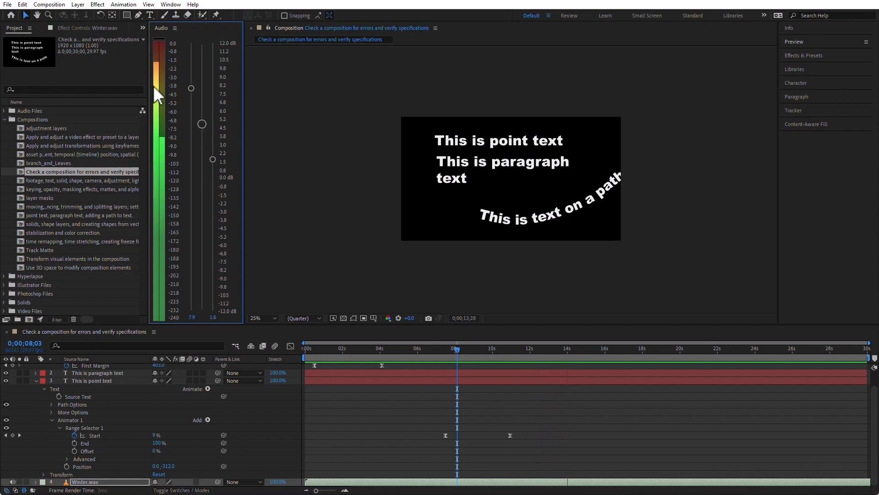
mouse_move(212, 175)
mouse_down()
mouse_move(212, 101)
mouse_move(191, 88)
mouse_move(212, 159)
mouse_up()
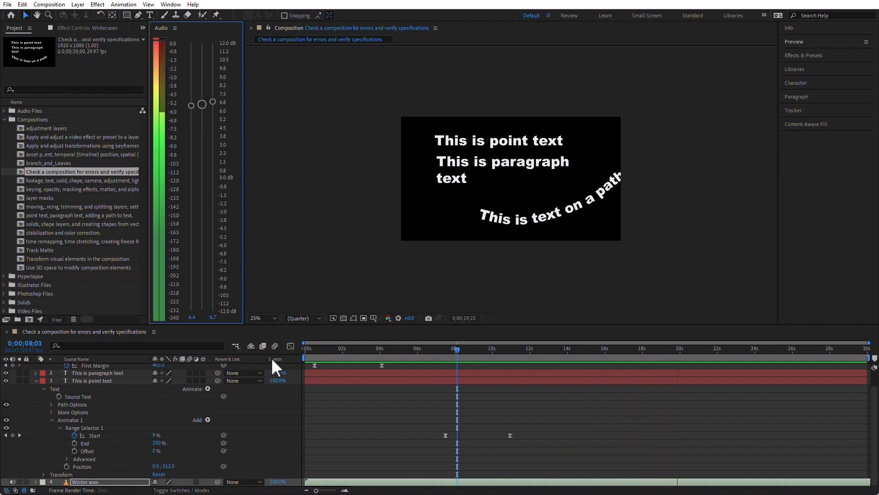
key(space)
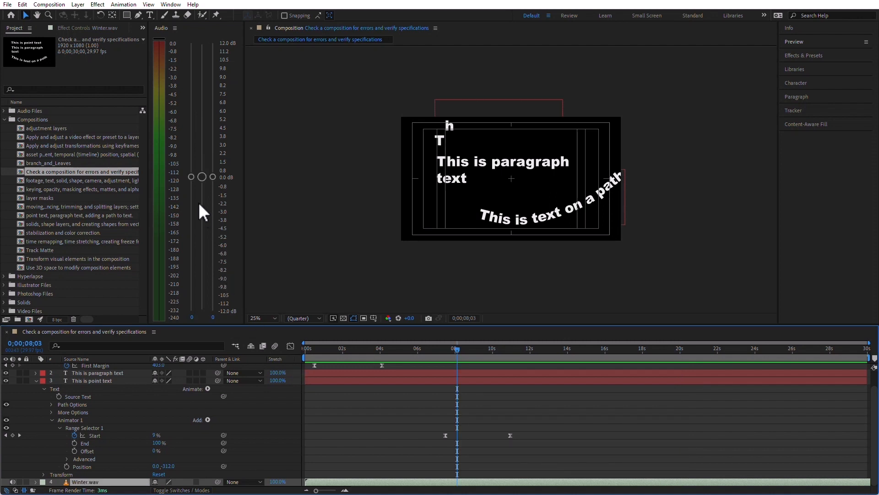
Lower both audio channels of the Winter.wav layer to about -3.2 dB and return to the start of the composition.
drag(202, 176, 202, 216)
drag(210, 265, 190, 210)
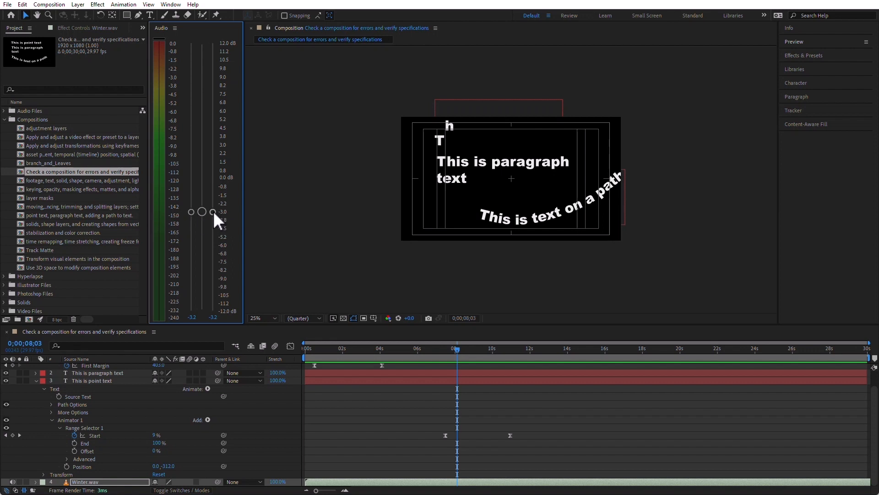
drag(378, 351, 216, 354)
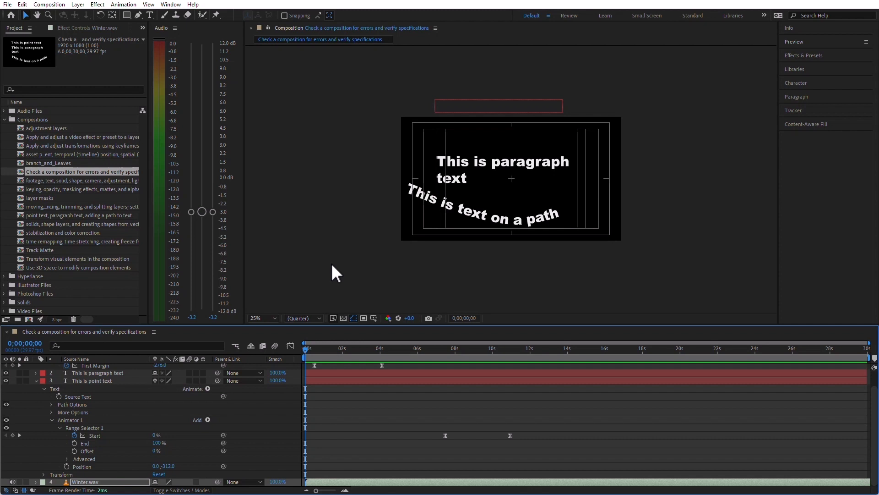
Play the composition and adjust the Winter.wav layer's overall audio level to about -6.3 dB, stopping playback at 0;00;26;16.
key(space)
drag(203, 209, 209, 85)
key(ctrl+z)
drag(202, 212, 198, 283)
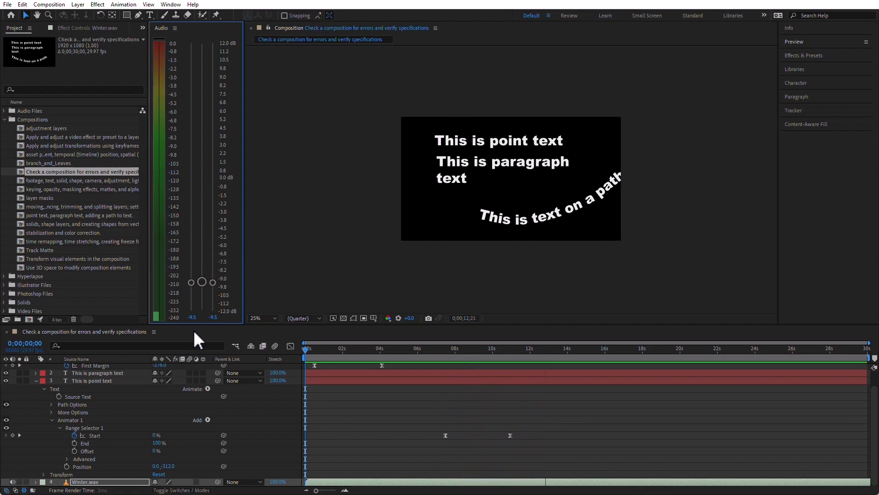
drag(202, 281, 202, 252)
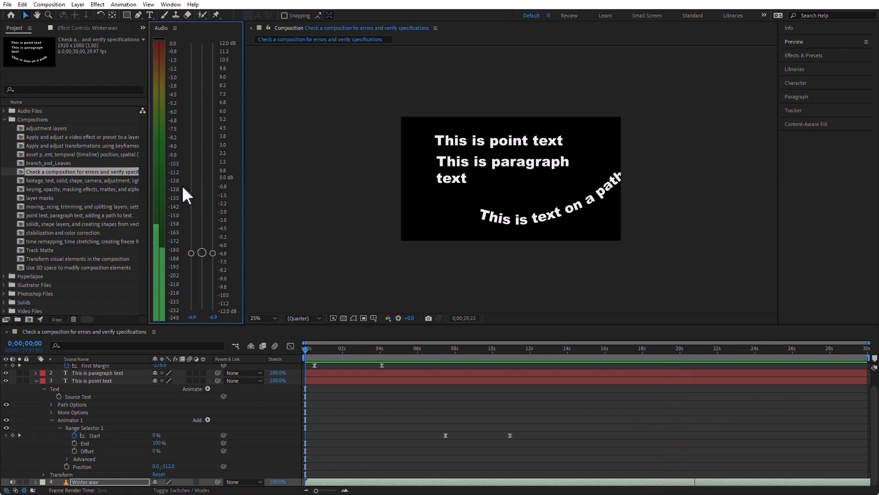
drag(201, 252, 200, 247)
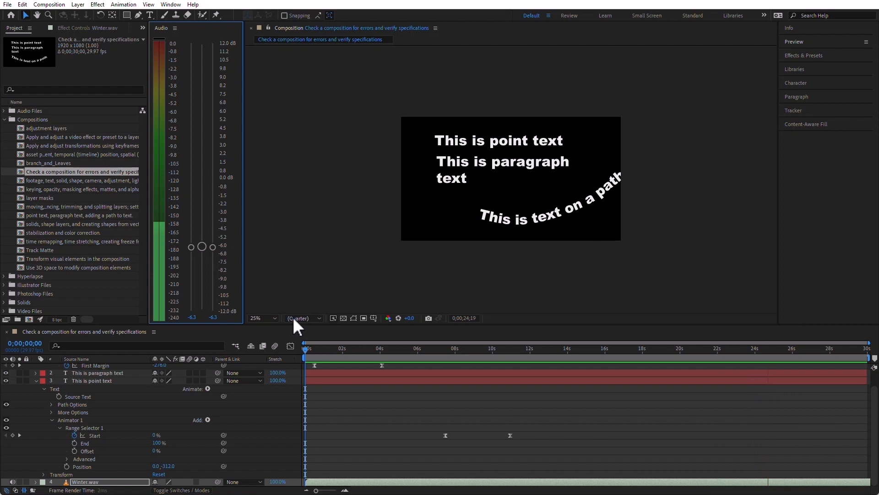
click(370, 340)
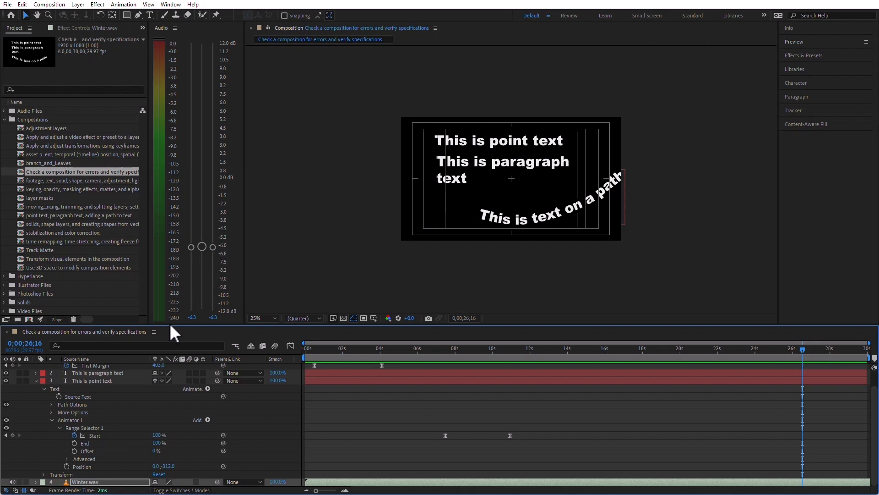
Reveal the Winter.wav layer's audio waveform in an enlarged timeline and raise its overall level to about 7.4 dB.
drag(169, 323, 173, 182)
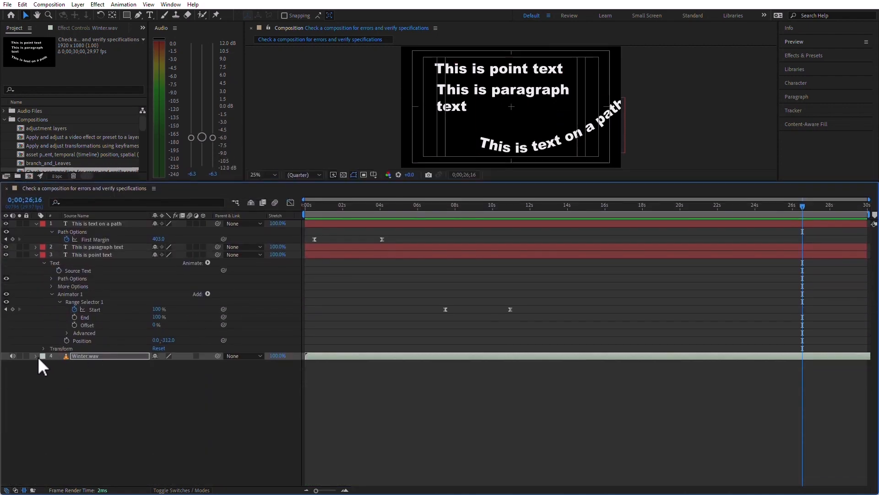
click(36, 356)
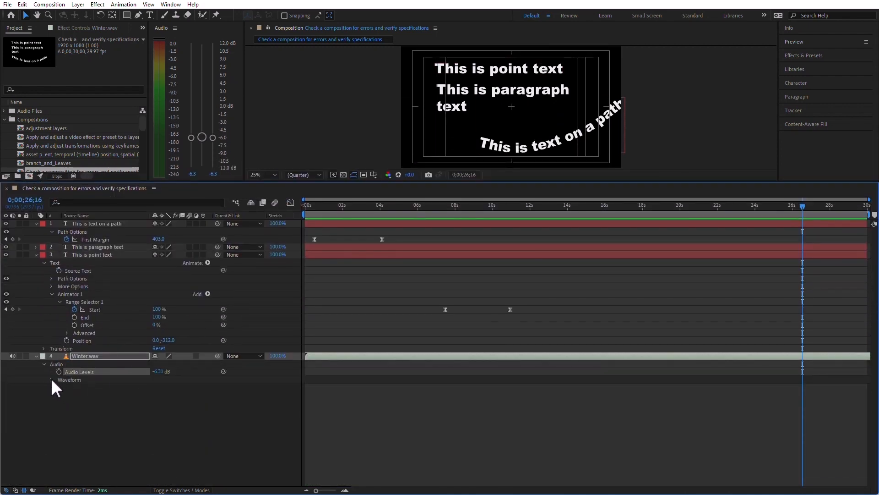
click(51, 379)
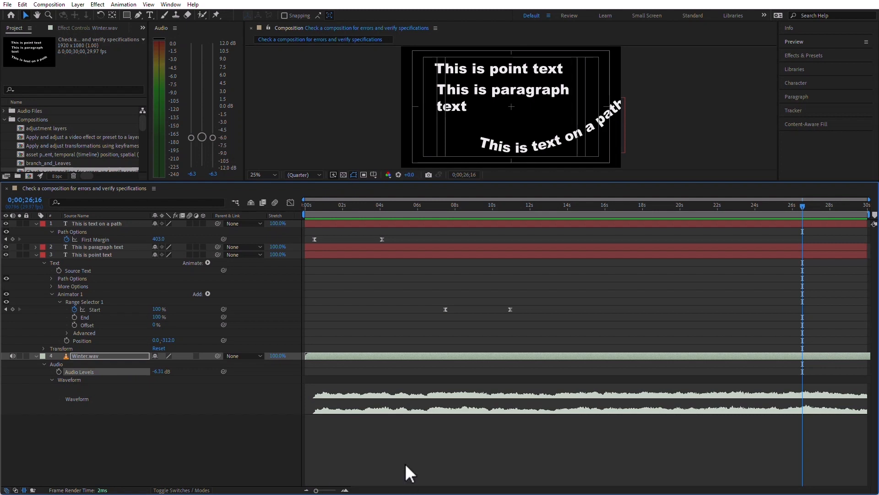
drag(202, 137, 207, 66)
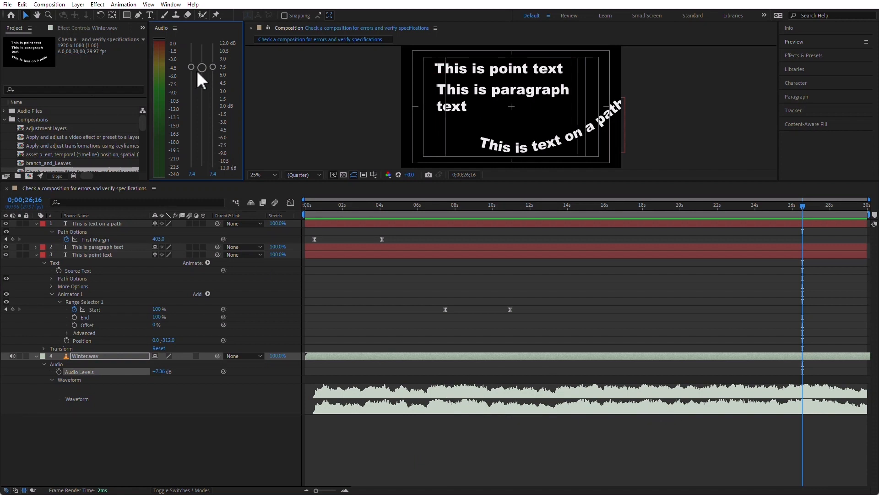
Try the Winter.wav layer's overall audio level at about -0.7 dB, -10.7 dB and 4.2 dB, comparing the waveform at each level.
drag(199, 101, 196, 145)
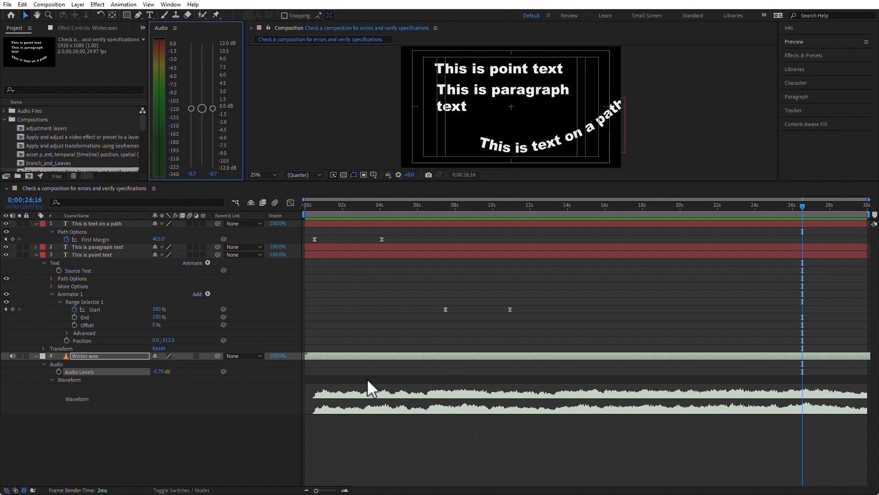
drag(198, 158, 199, 162)
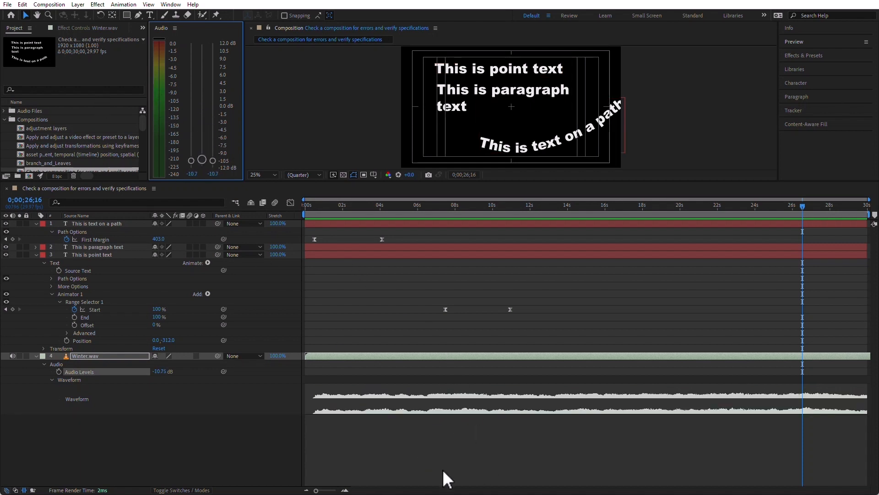
drag(202, 99, 203, 73)
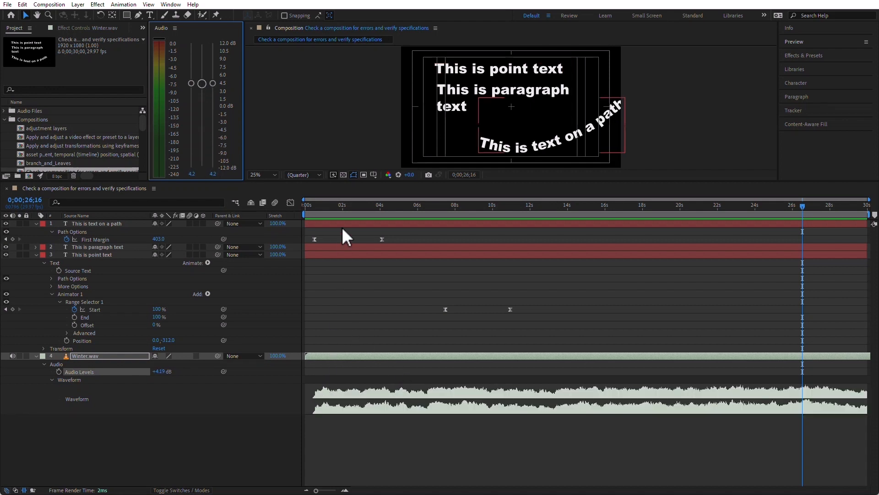
Play the composition from 0;00;02;15, adjust the Winter.wav layer's overall level to about -4.1 dB during playback, and stop at 0;00;15;24.
click(352, 207)
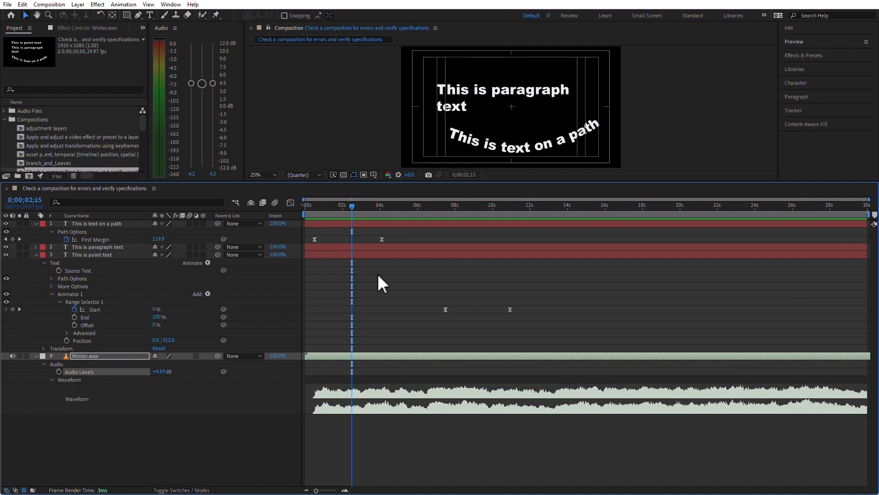
key(space)
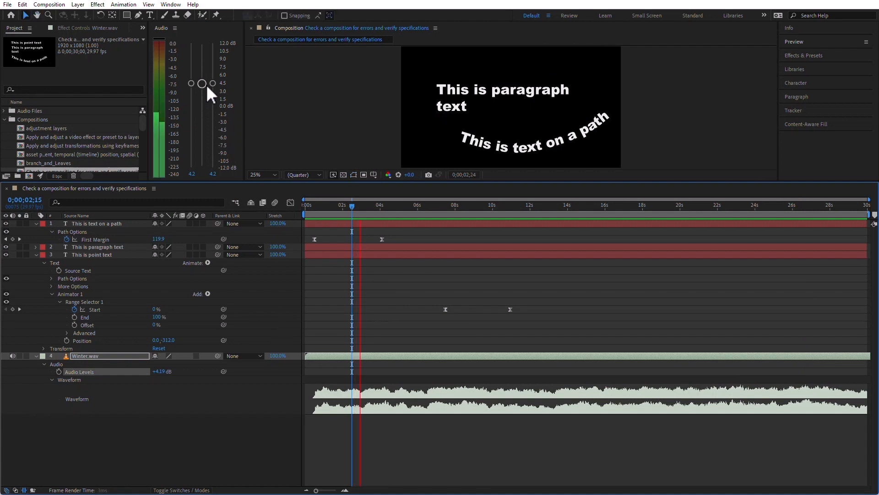
drag(202, 83, 207, 56)
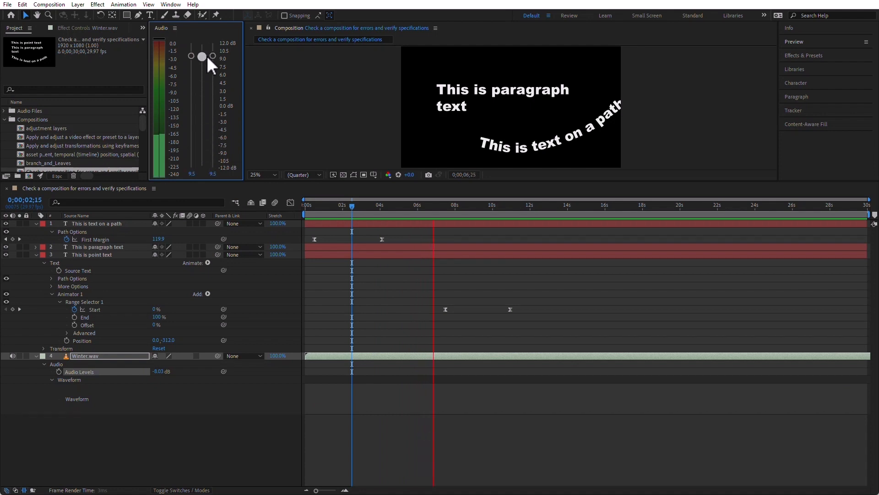
mouse_move(203, 145)
mouse_down()
mouse_move(203, 181)
mouse_move(202, 143)
mouse_up()
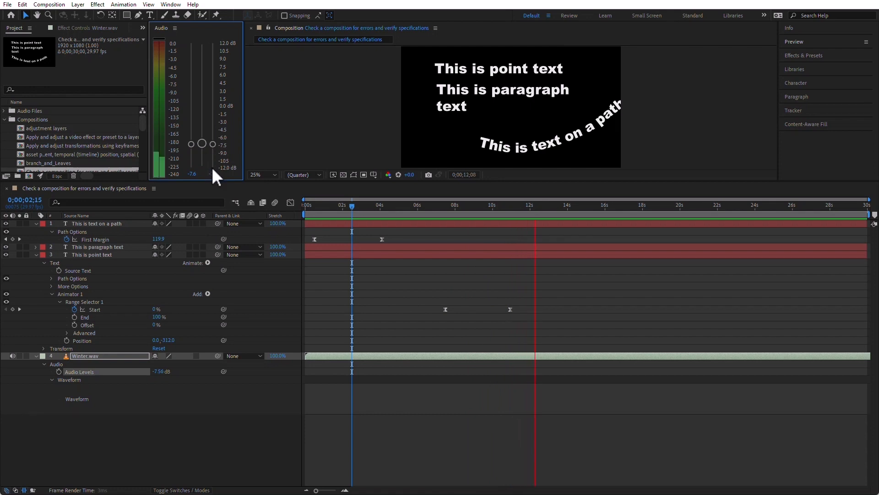
drag(202, 143, 202, 127)
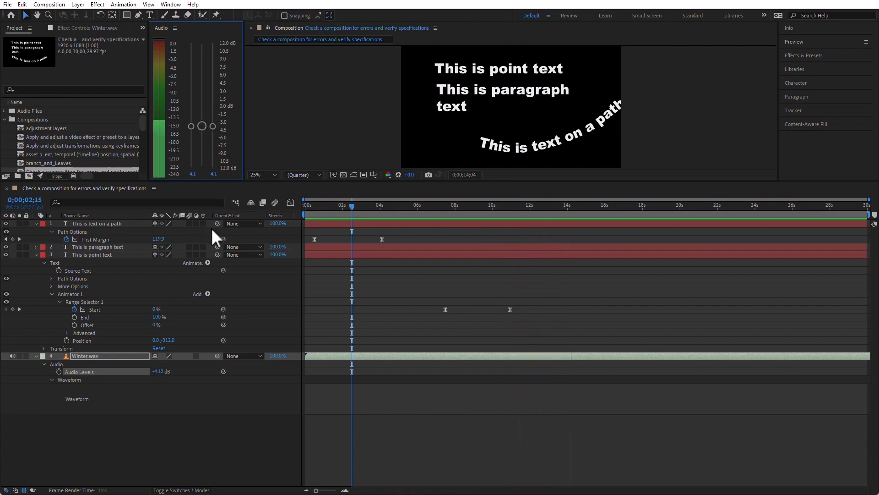
key(space)
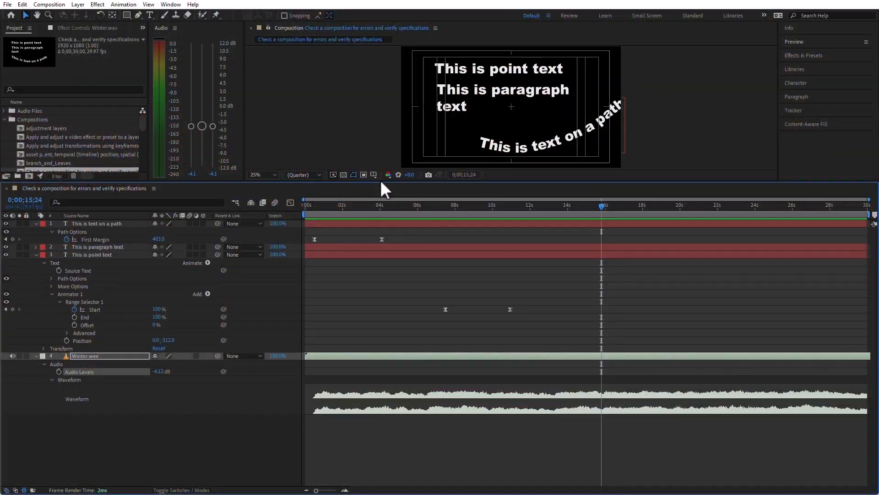
Enlarge the composition viewer area and review the composition's frame size, frame rate, resolution and duration in Composition Settings.
drag(381, 179, 379, 260)
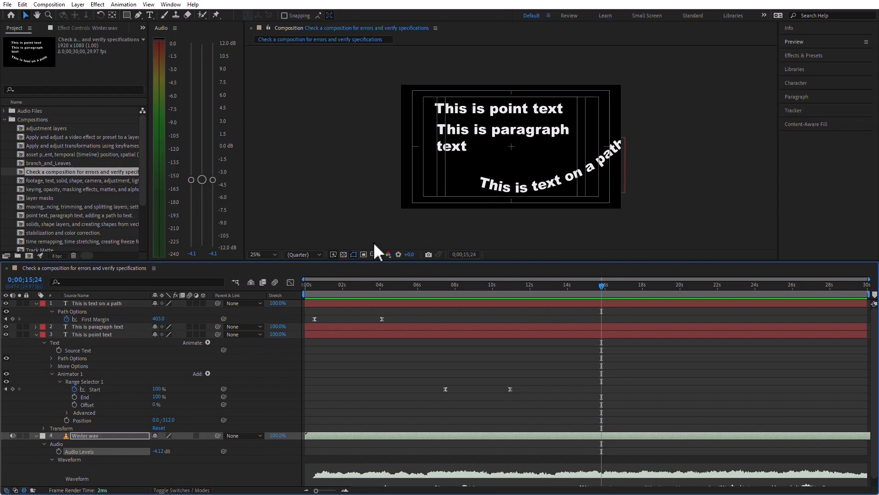
click(58, 5)
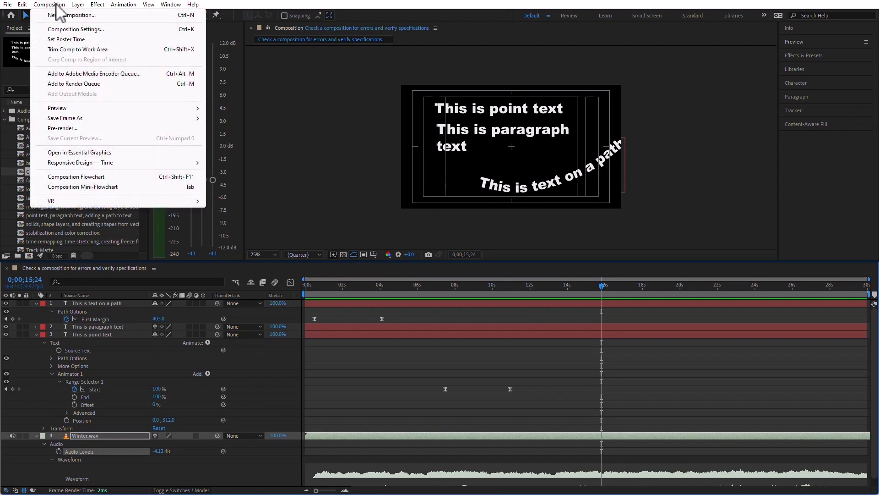
click(66, 31)
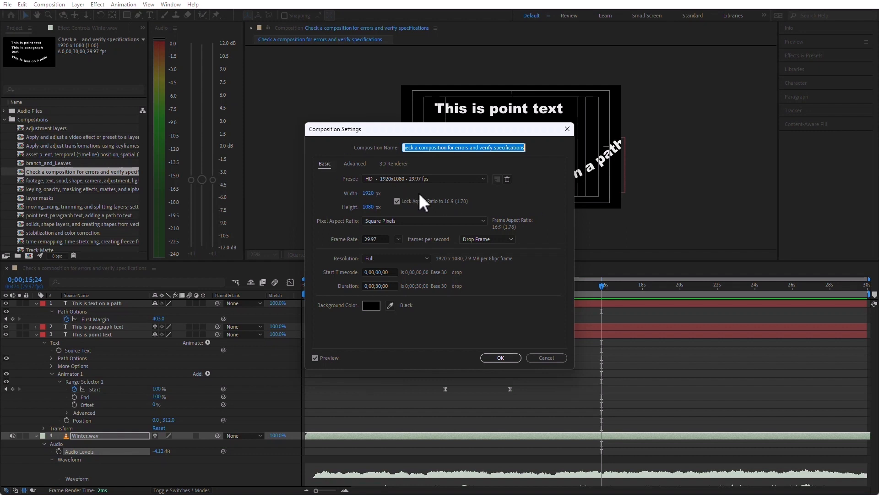
click(510, 357)
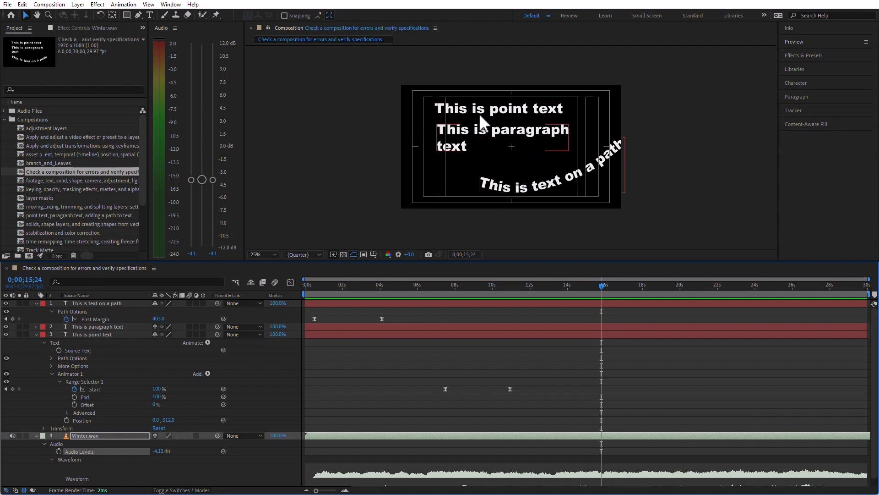
Keep the viewer resolution on Auto and compare the composition at 50%, 100% and 25% magnification.
click(315, 254)
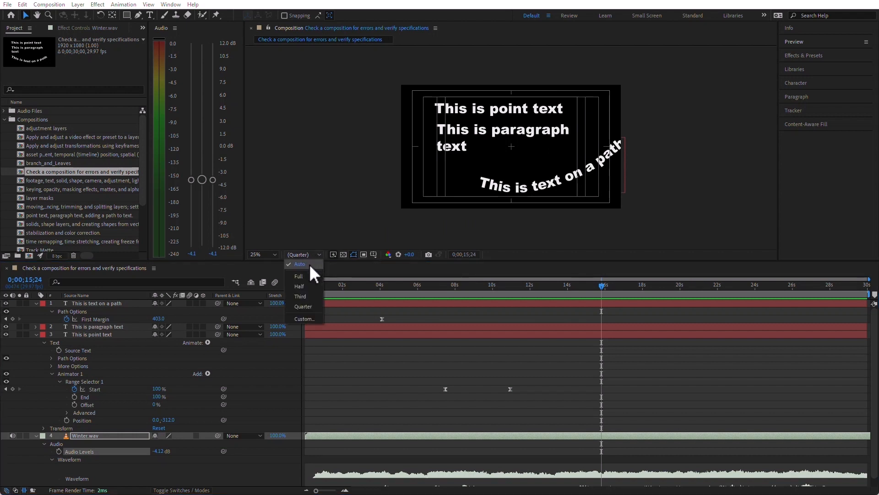
click(309, 264)
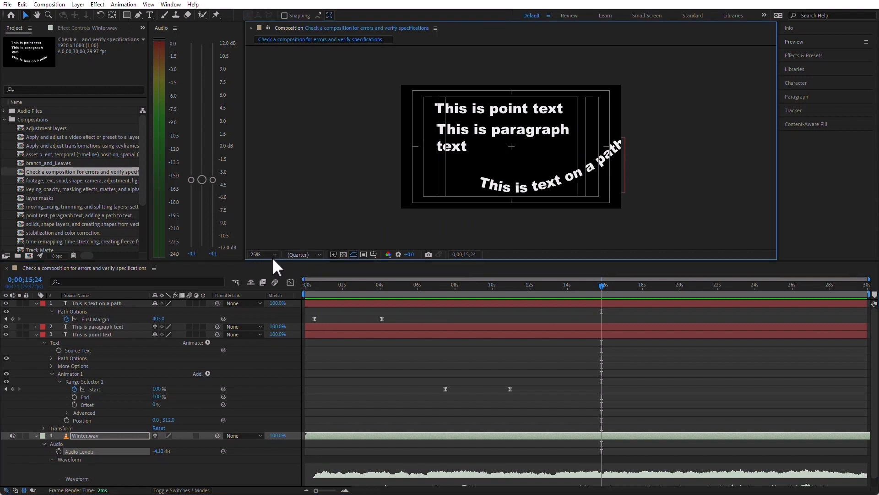
key(period)
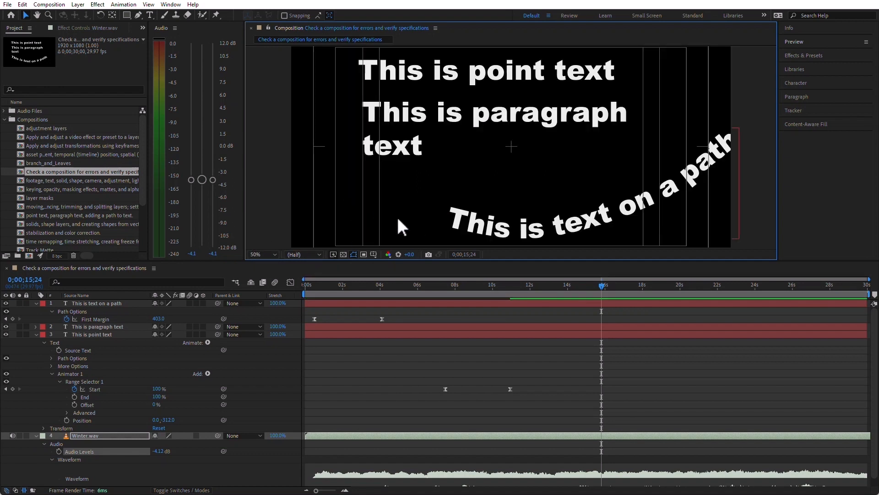
key(period)
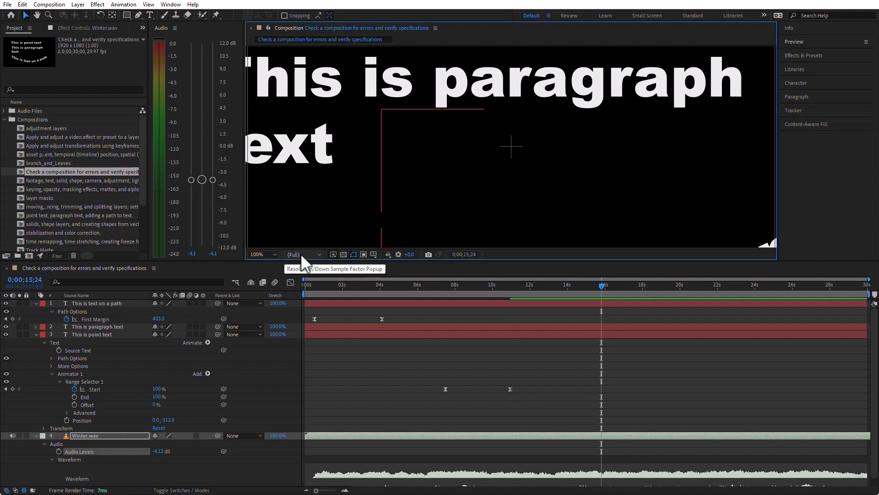
click(267, 253)
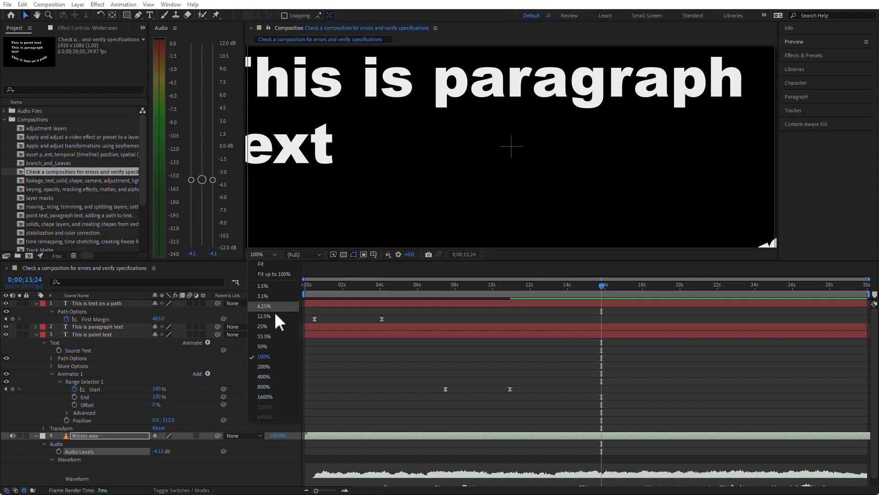
click(270, 326)
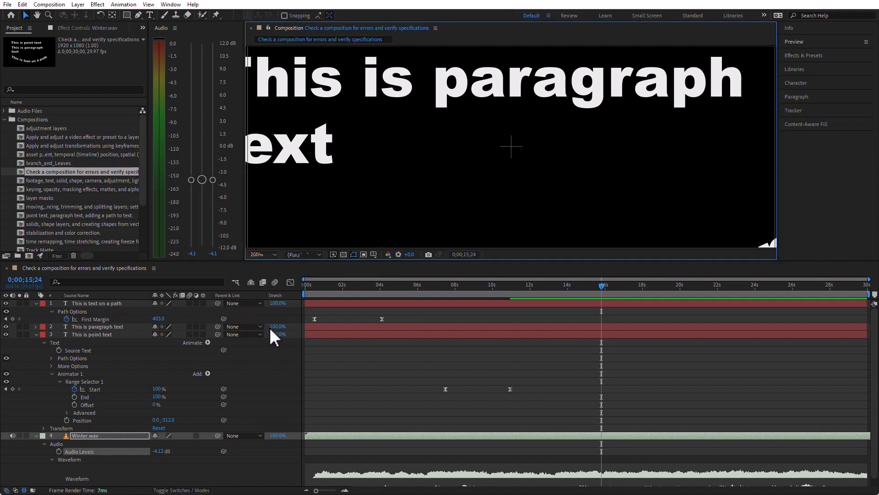
Try Full resolution in the viewer at 25% magnification, then switch the resolution back to Auto.
click(312, 255)
click(302, 276)
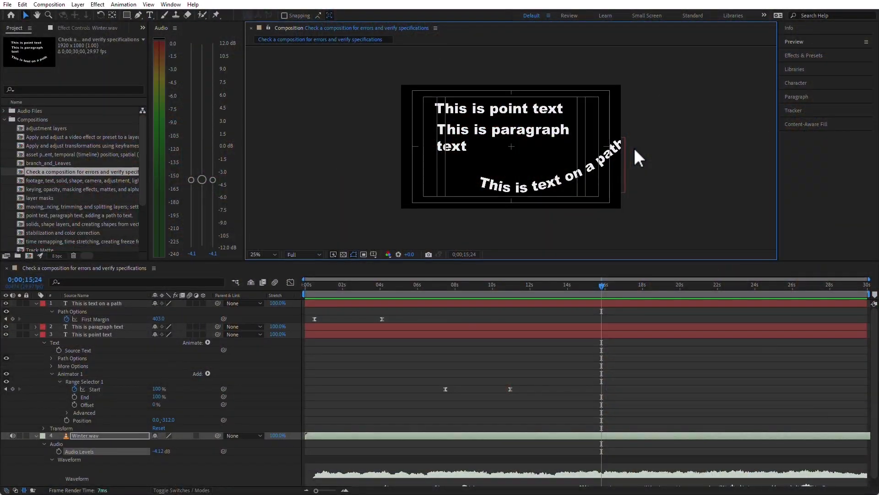
click(294, 255)
click(301, 263)
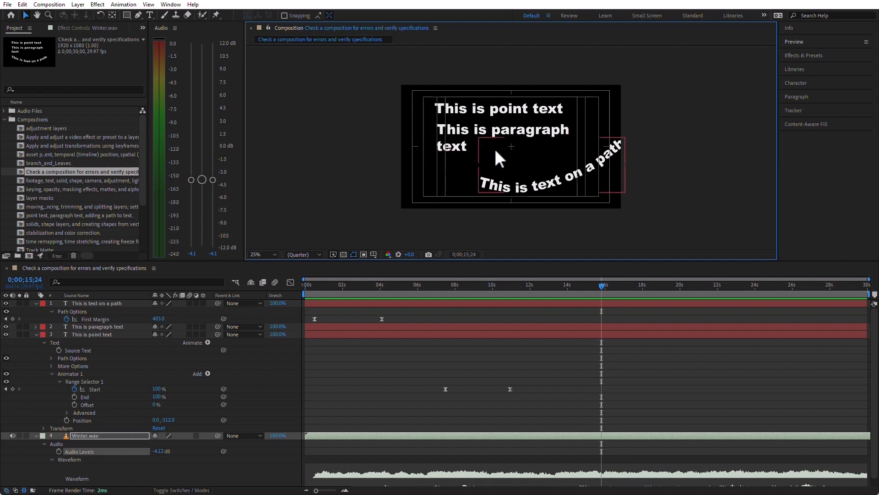
Inspect the composition at 100% magnification and Full resolution, maximizing the viewer panel and restoring it.
key(slash)
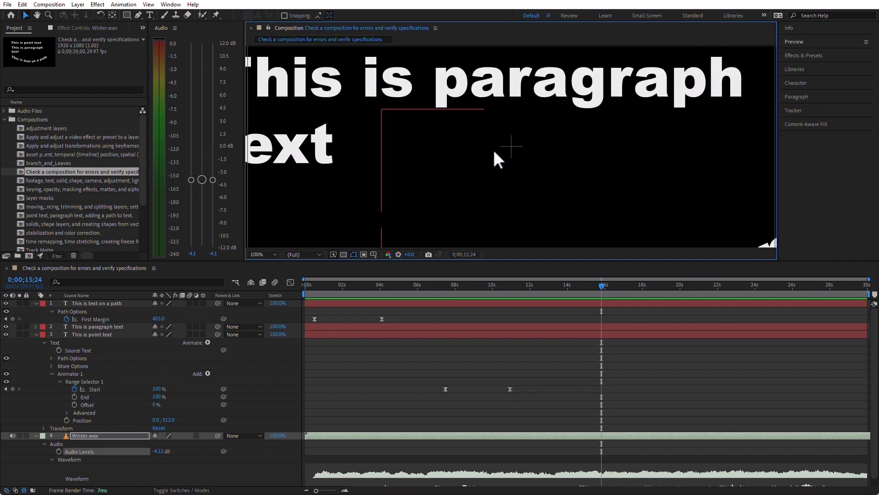
click(304, 255)
click(313, 276)
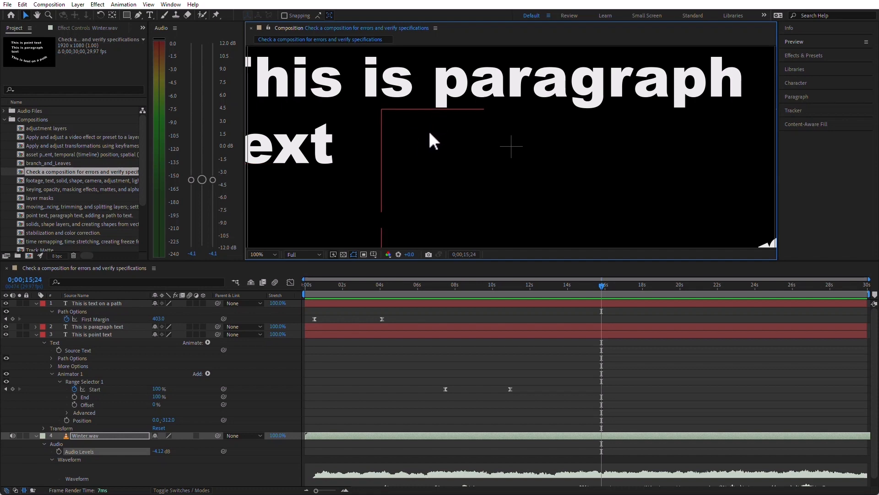
key(grave)
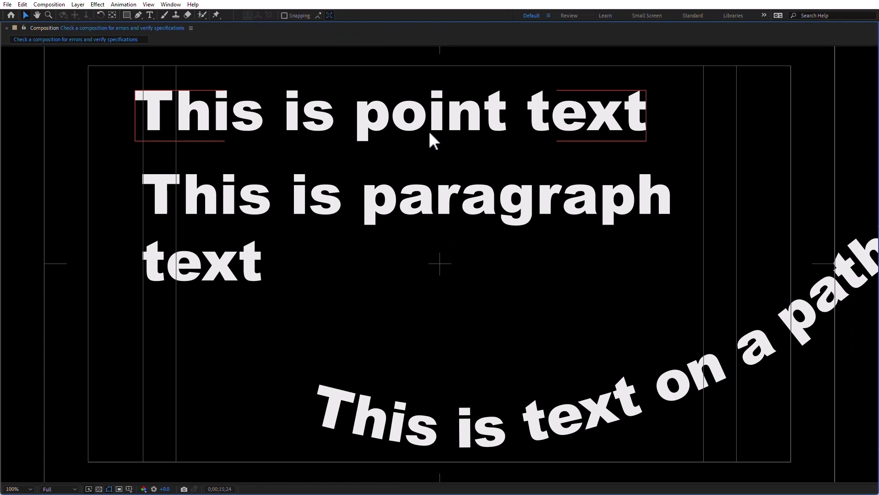
key(grave)
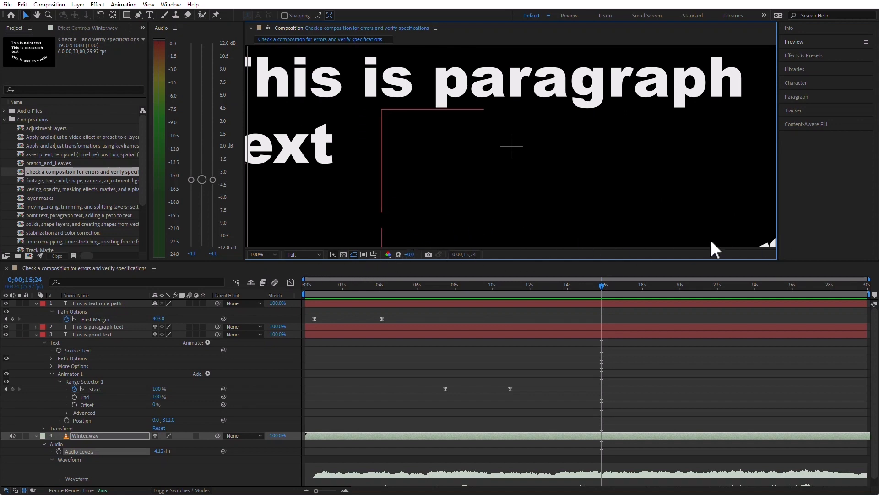
Preview the composition in Full Screen mode from 0;00;03;15 to 0;00;06;04 and turn the Full Screen option off again.
click(811, 42)
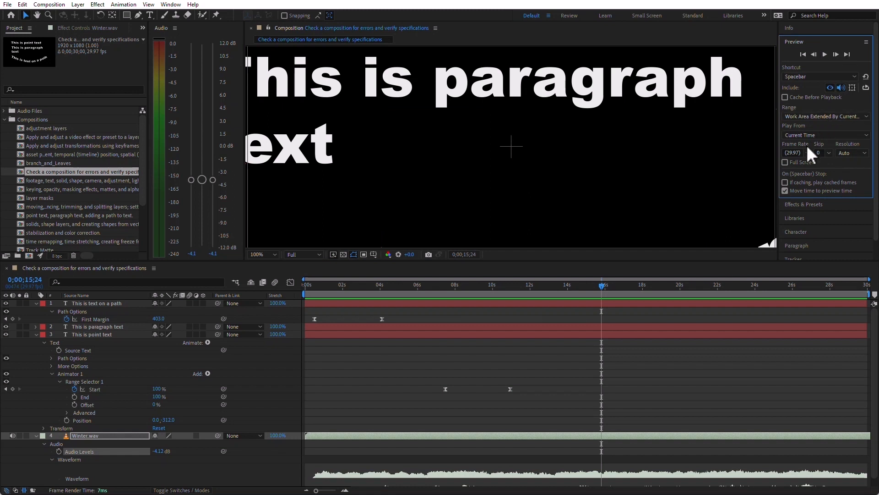
click(785, 162)
click(371, 288)
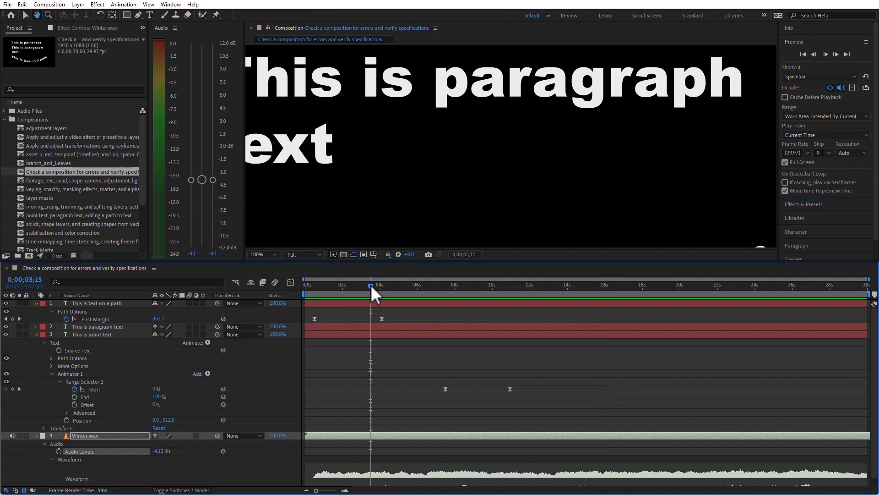
key(space)
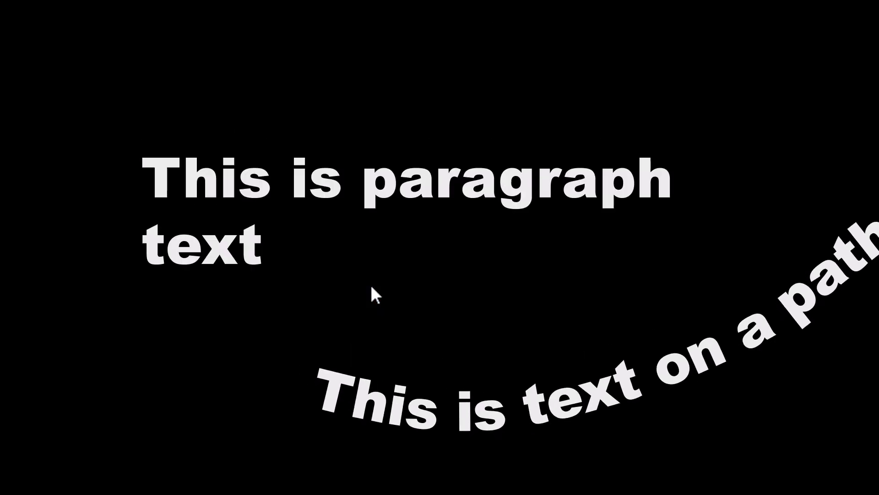
key(space)
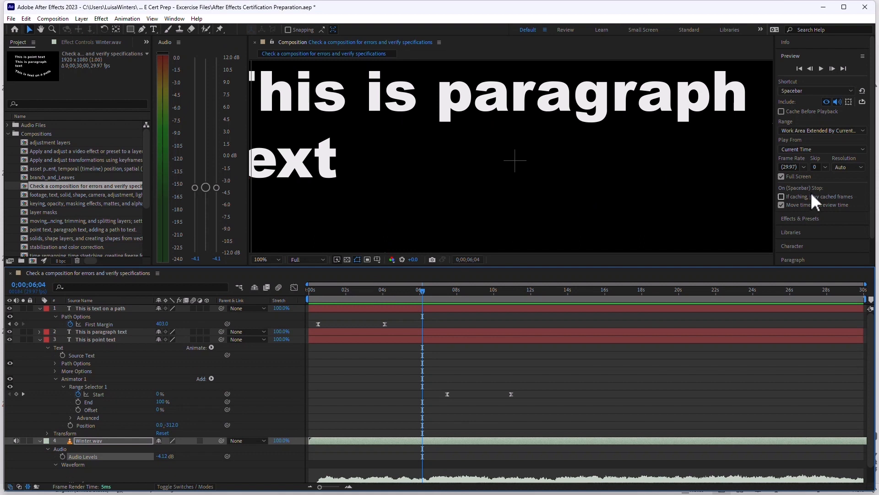
click(783, 178)
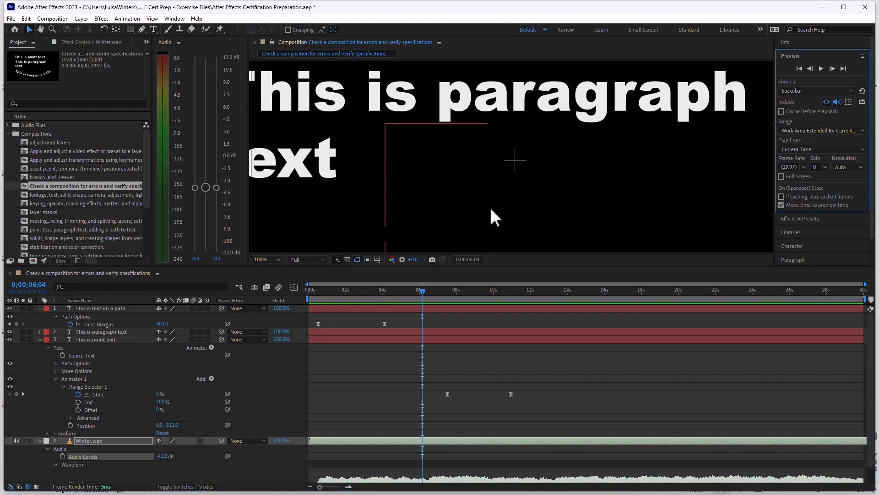
Return the composition viewer to 25% magnification and set its resolution to Auto.
scroll(425, 213, down, 4)
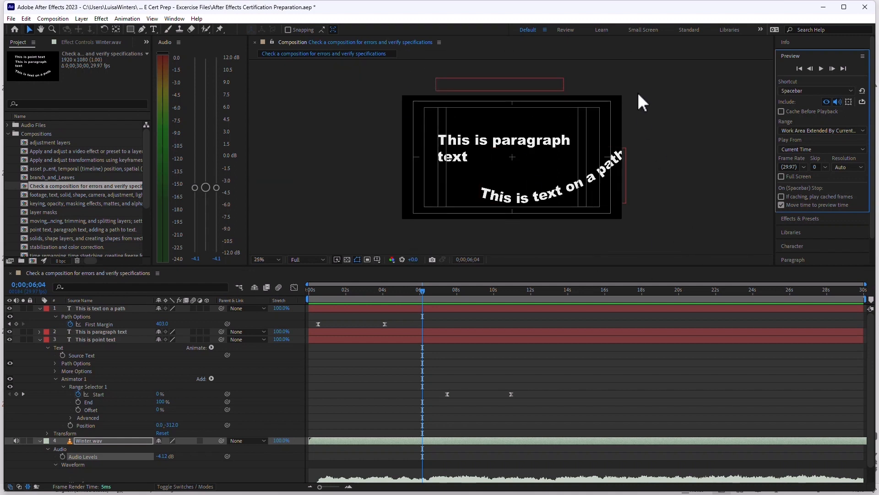
click(311, 258)
click(314, 269)
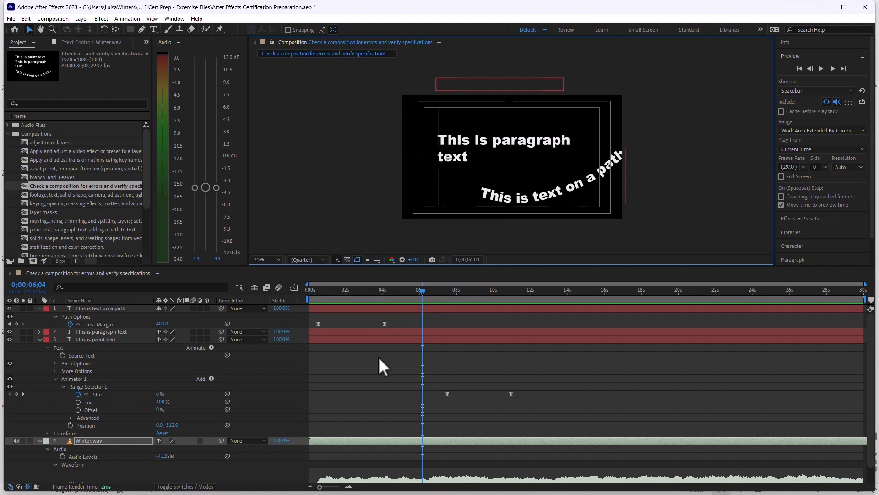
Set the path text's First Margin keyframe at 0;00;04;03 to 106 and go to its first keyframe at 0;00;00;15.
click(382, 372)
key(j)
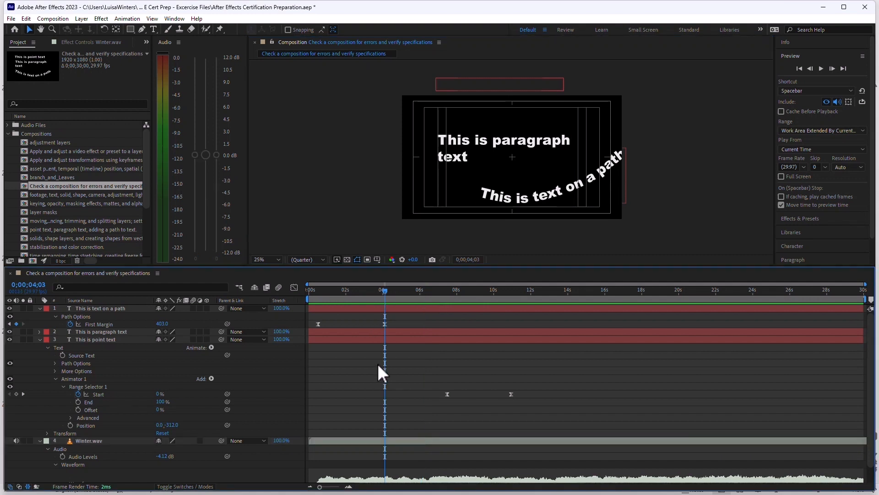
drag(163, 323, 64, 360)
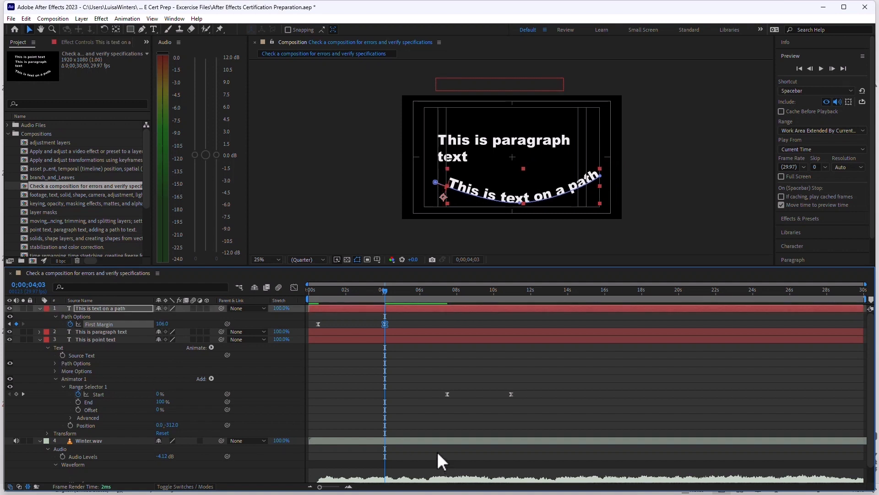
key(j)
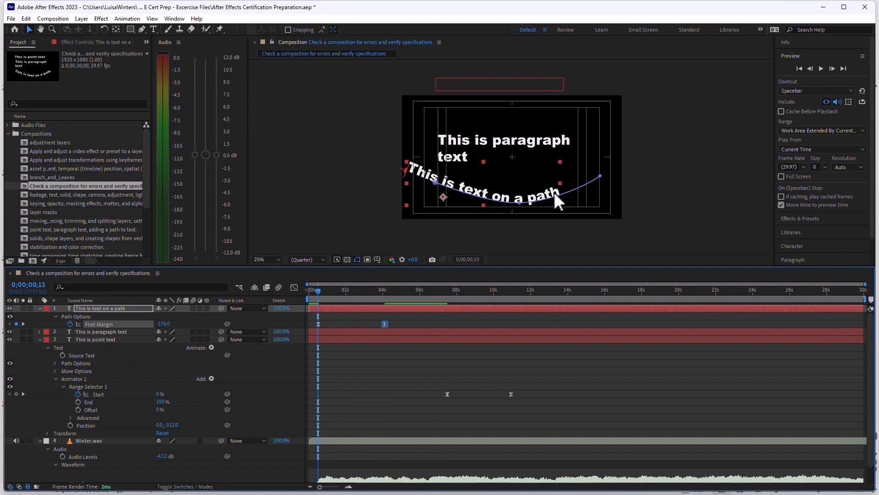
Set the path text's First Margin keyframe at 0;00;00;15 to -637 and move the current time to 0;00;07;03.
drag(165, 323, 7, 337)
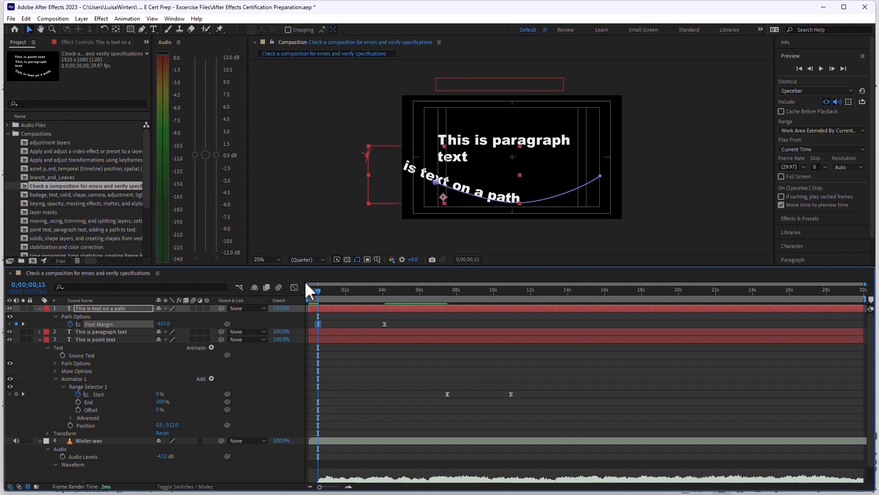
drag(318, 290, 440, 287)
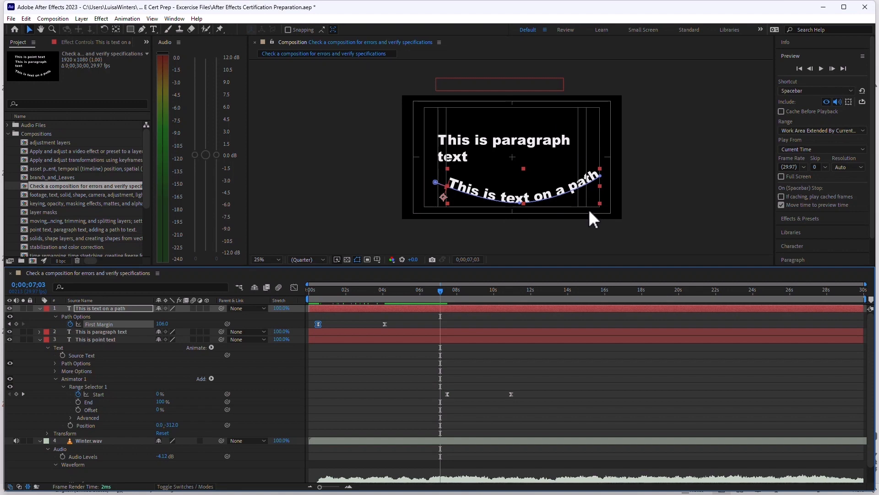
Turn the Title/Action Safe overlay off in the composition viewer and turn it back on.
click(378, 259)
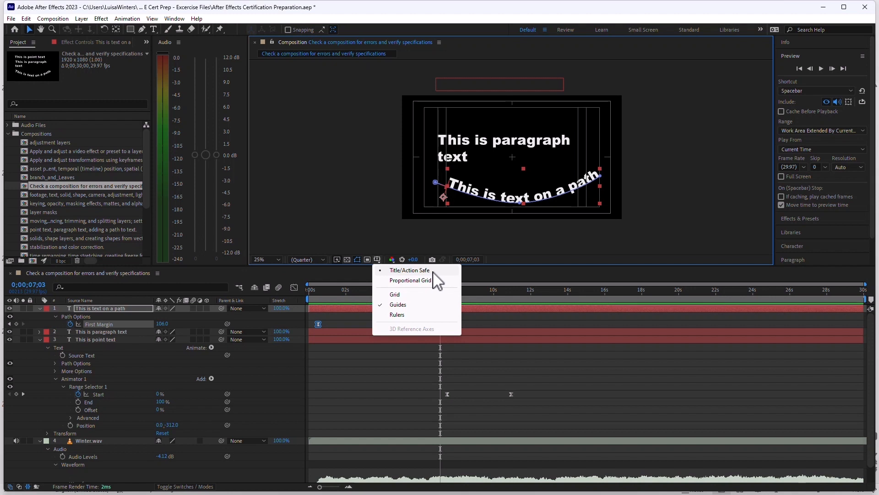
click(373, 241)
click(377, 259)
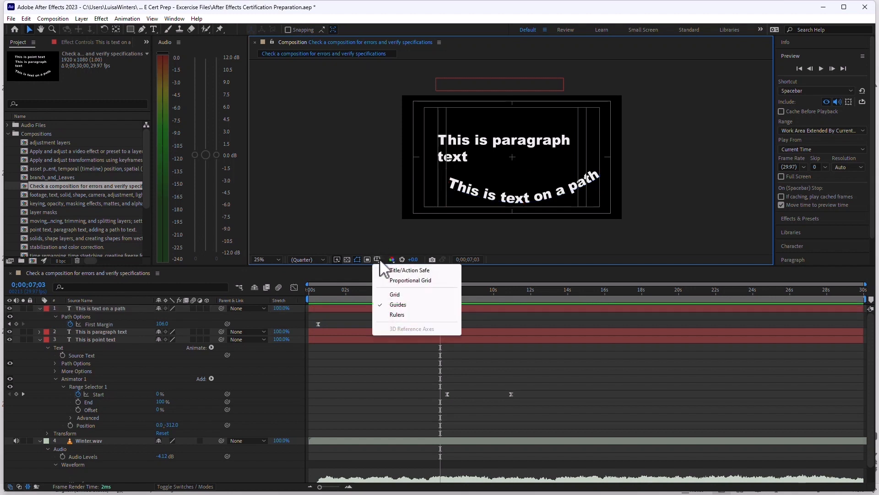
click(425, 270)
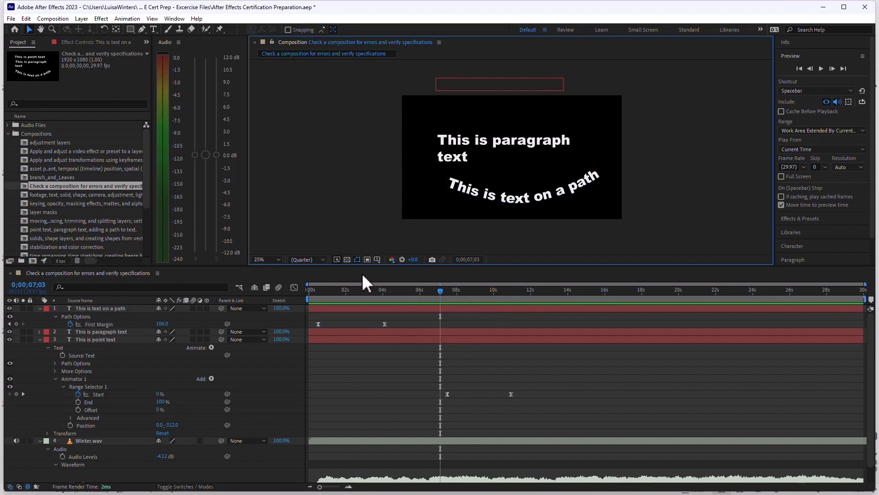
click(376, 259)
click(403, 272)
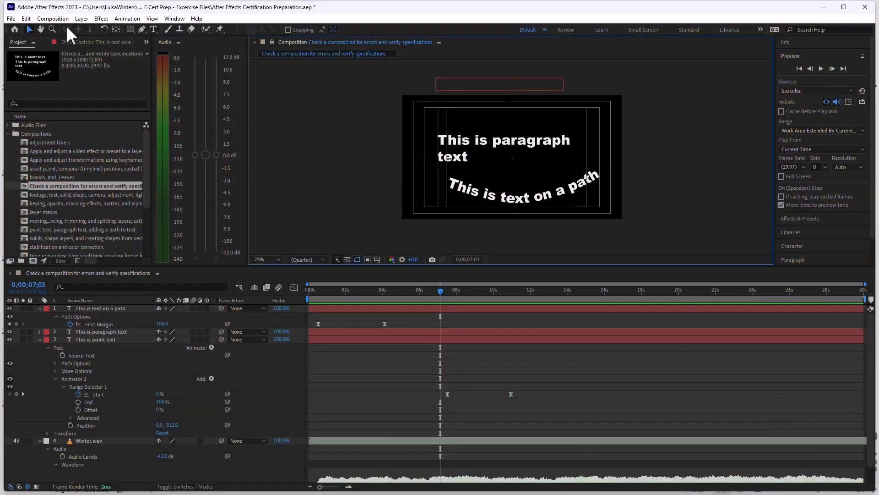
Try frame rates of 25, 24 and 23.976 fps in the composition's settings.
click(64, 19)
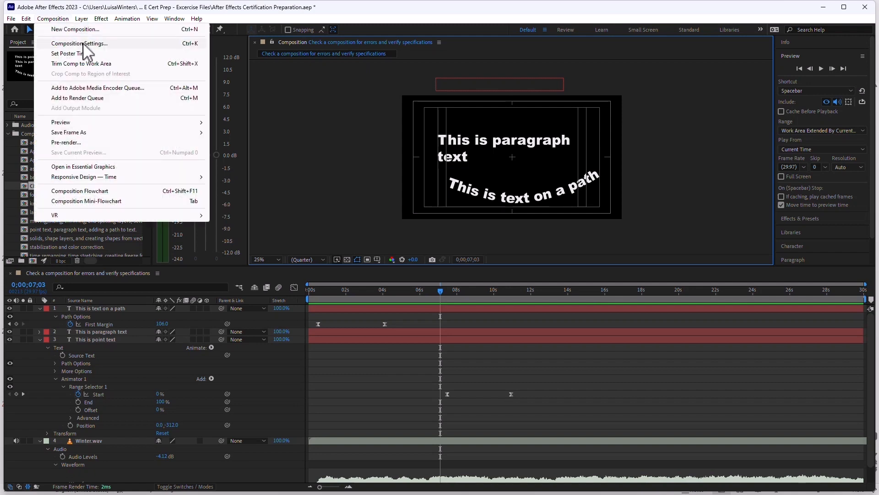
click(80, 44)
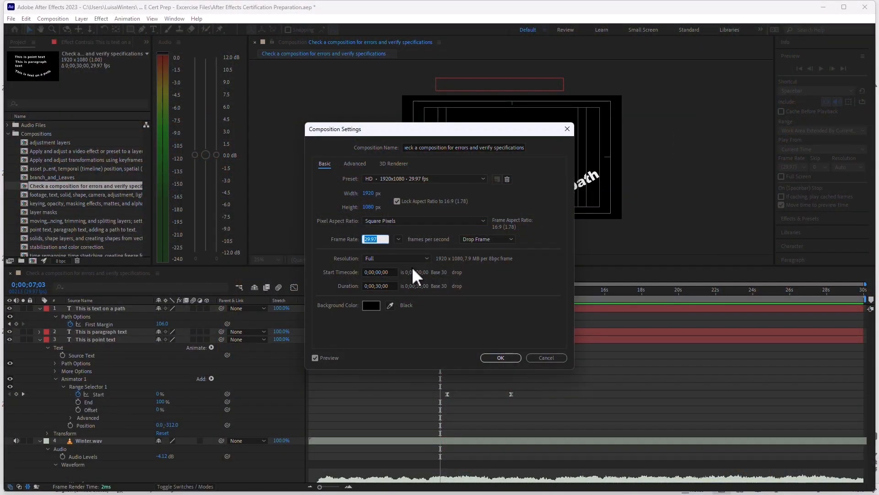
text(25)
click(399, 239)
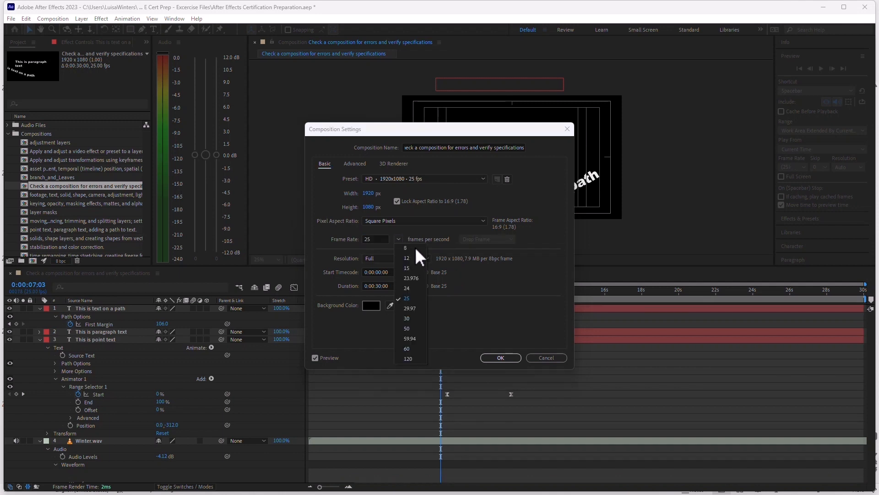
key(Escape)
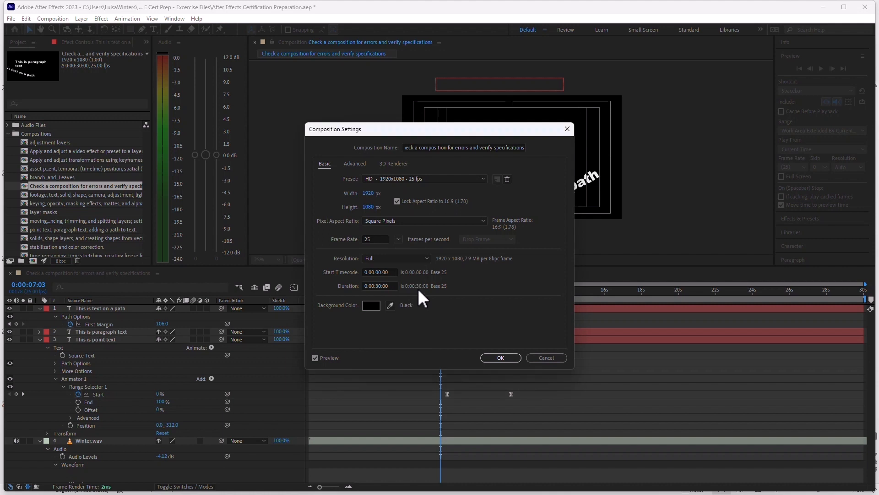
key(Up)
click(399, 239)
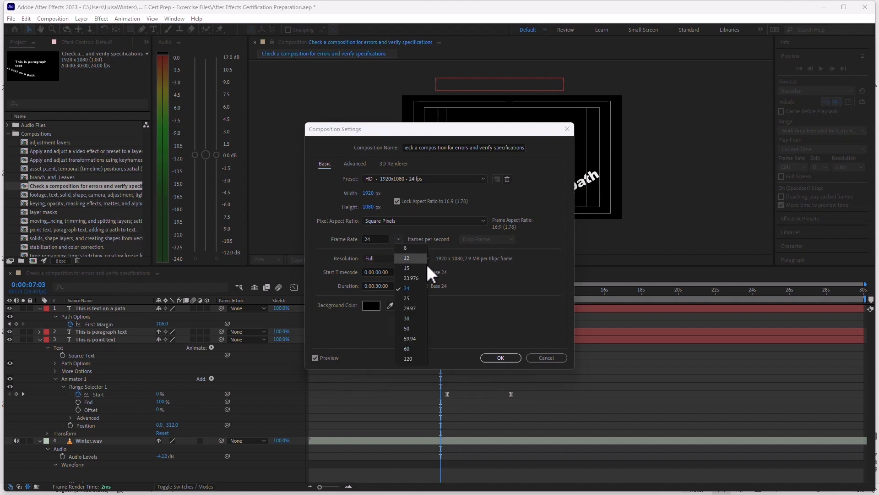
click(422, 279)
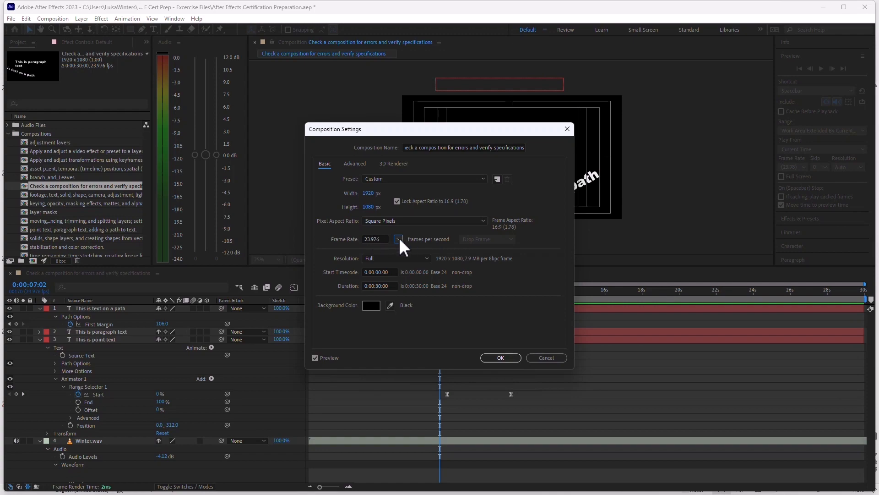
click(398, 239)
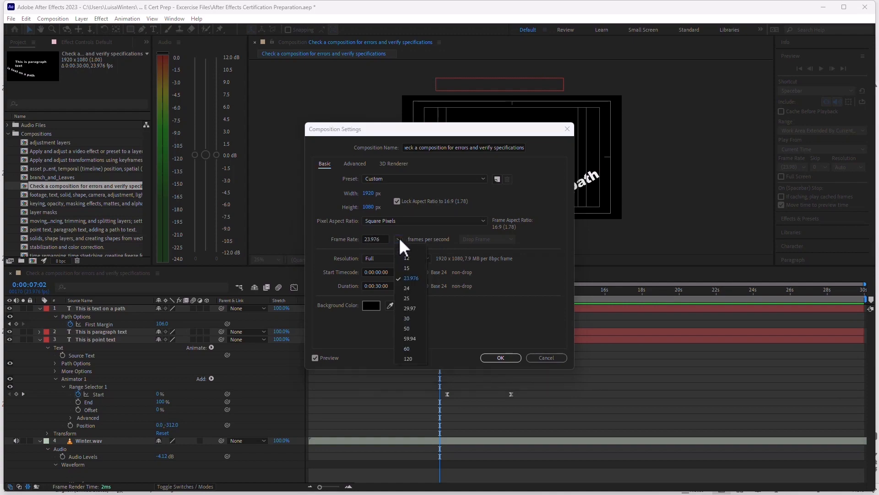
click(463, 295)
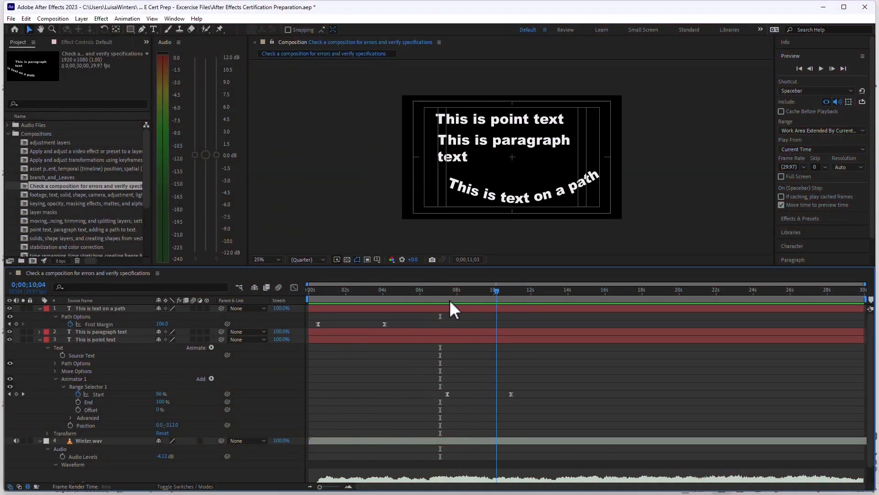
Scrub through the text animations from the composition's start to 0;00;11;29.
drag(450, 299, 282, 317)
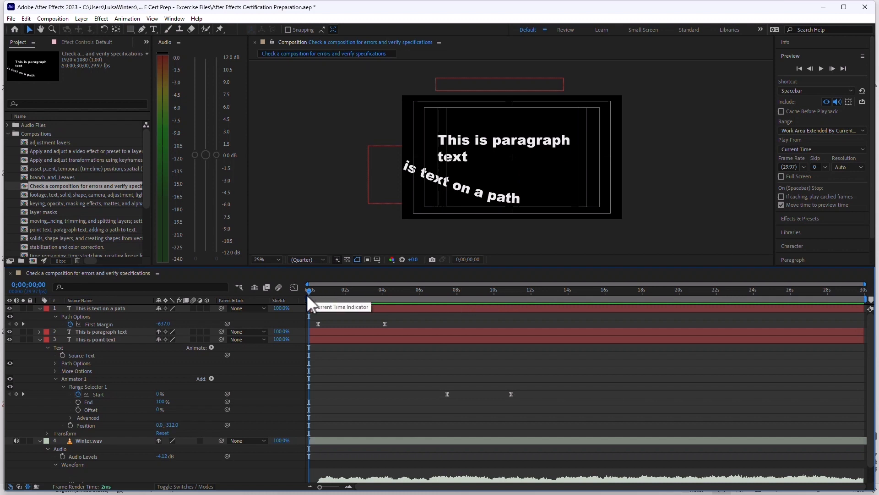
drag(310, 288, 531, 296)
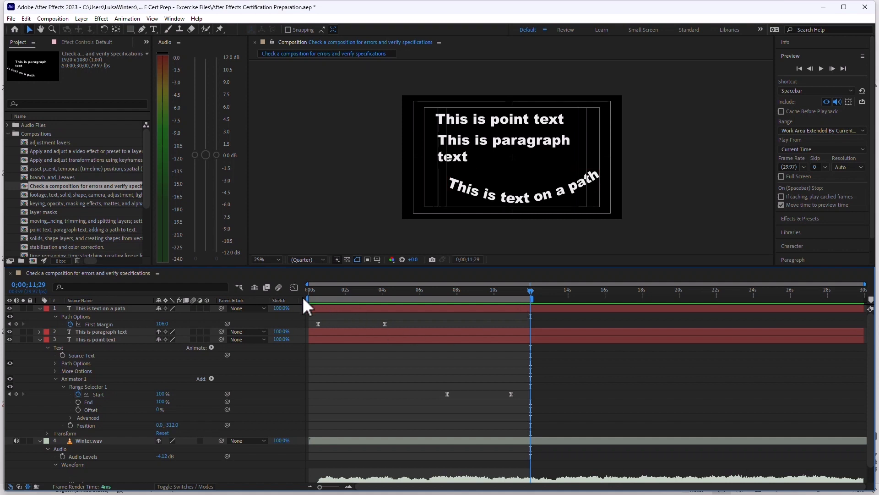
Narrow the work area to about 11 to 13 seconds, around the current time, and reset it to the composition's full length.
drag(311, 297, 508, 298)
drag(659, 299, 552, 303)
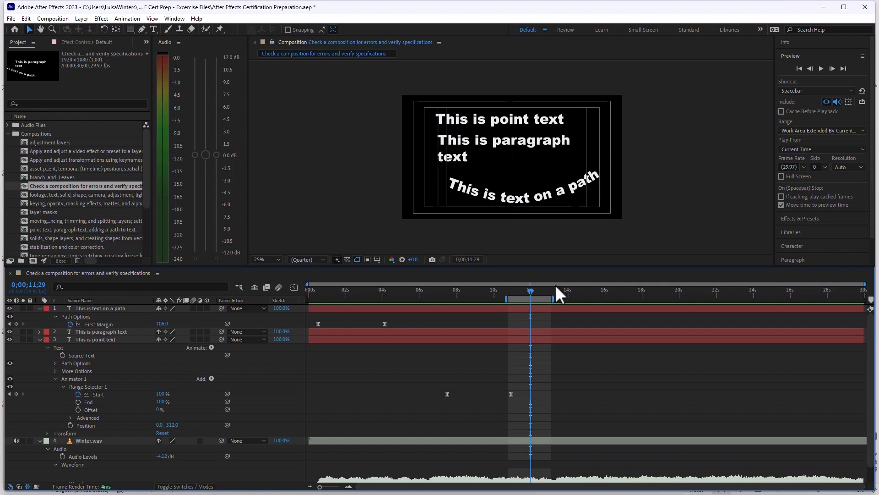
double_click(537, 299)
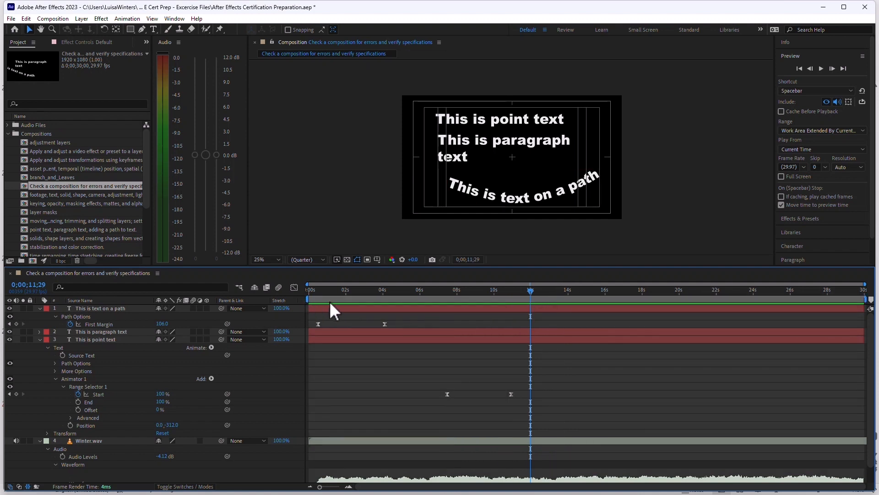